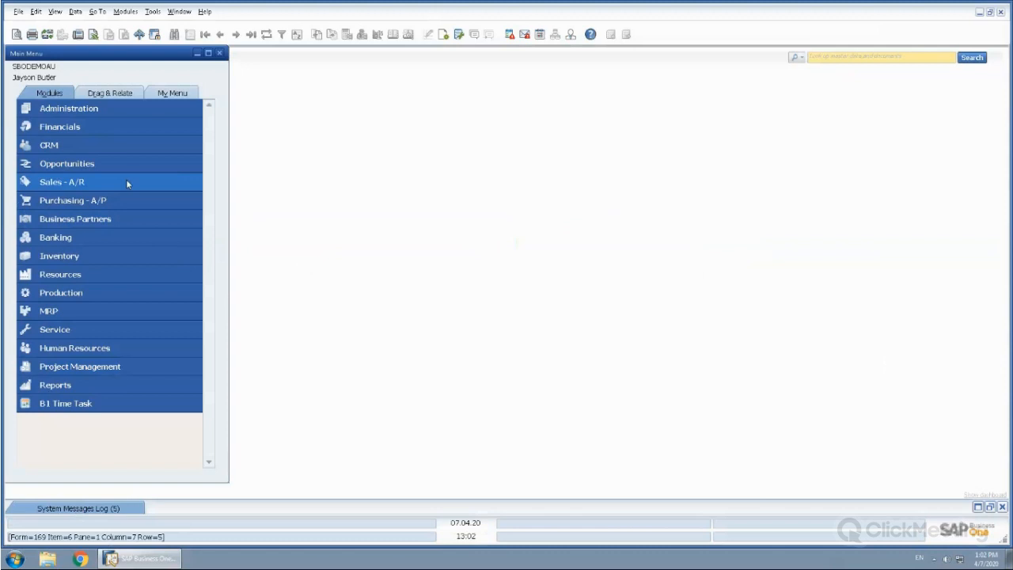
Open a blank sales order, check the System Information display option and the order's fields, and close the form
click(127, 184)
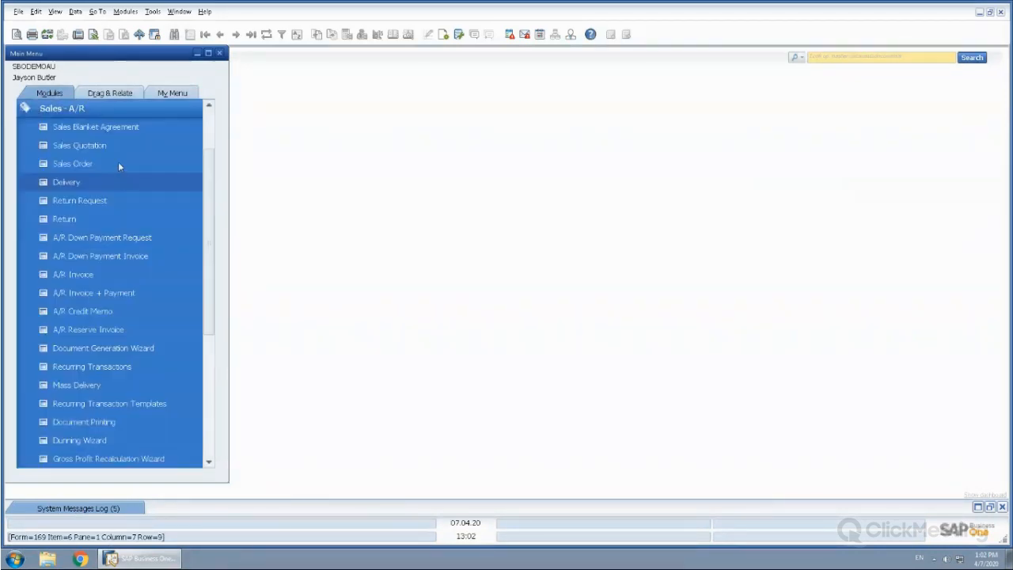
click(73, 163)
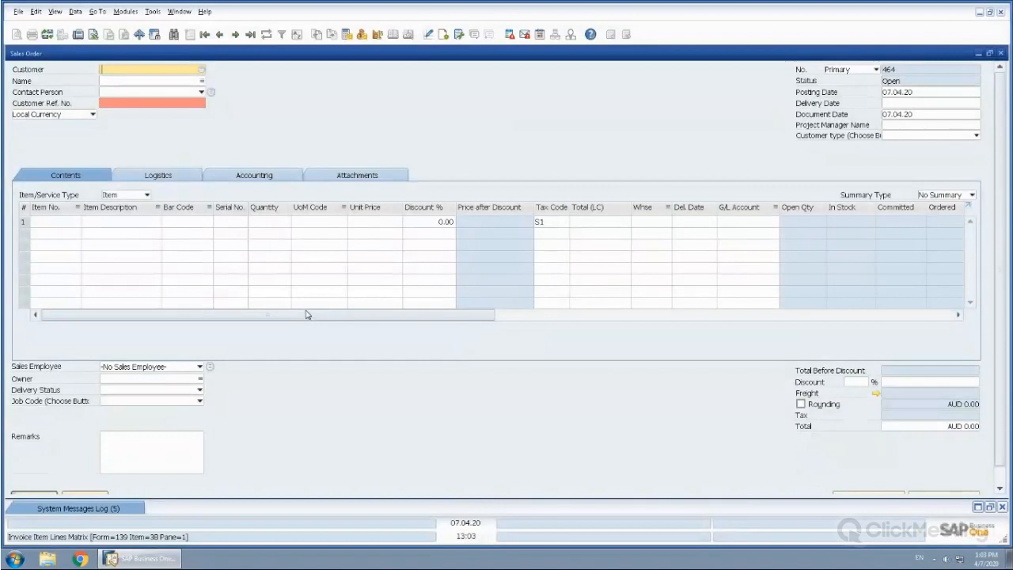
click(55, 13)
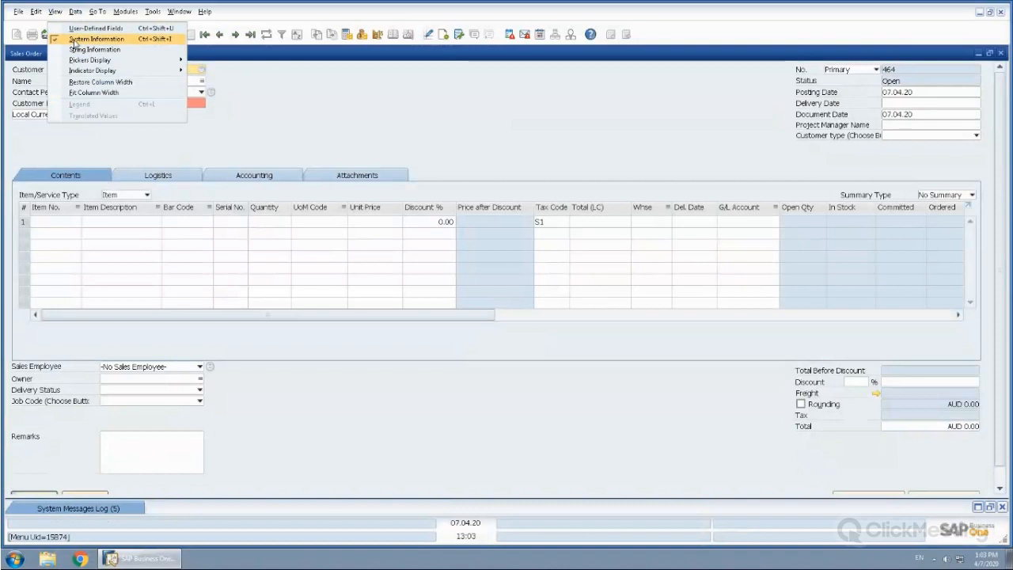
click(126, 156)
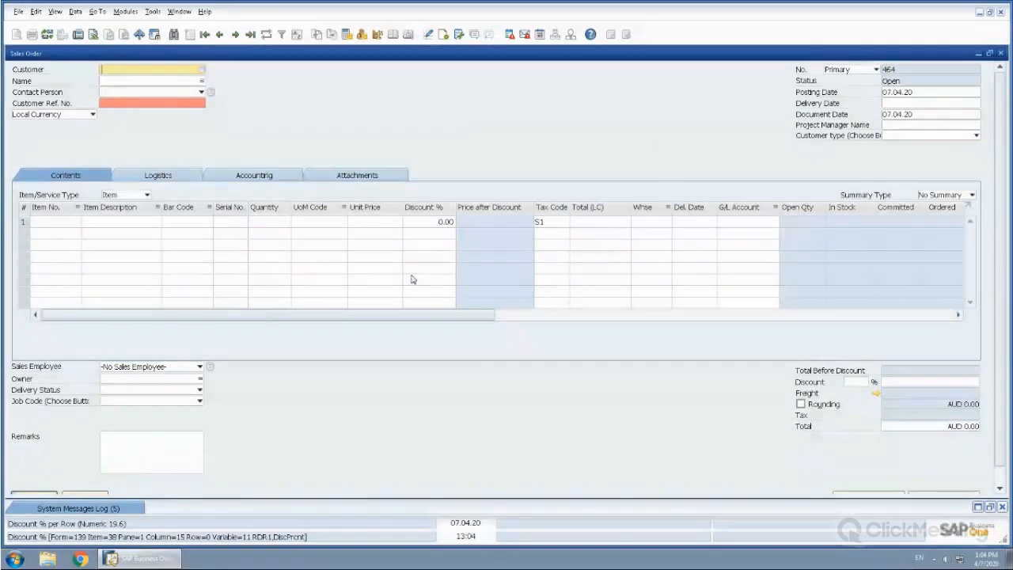
click(1002, 54)
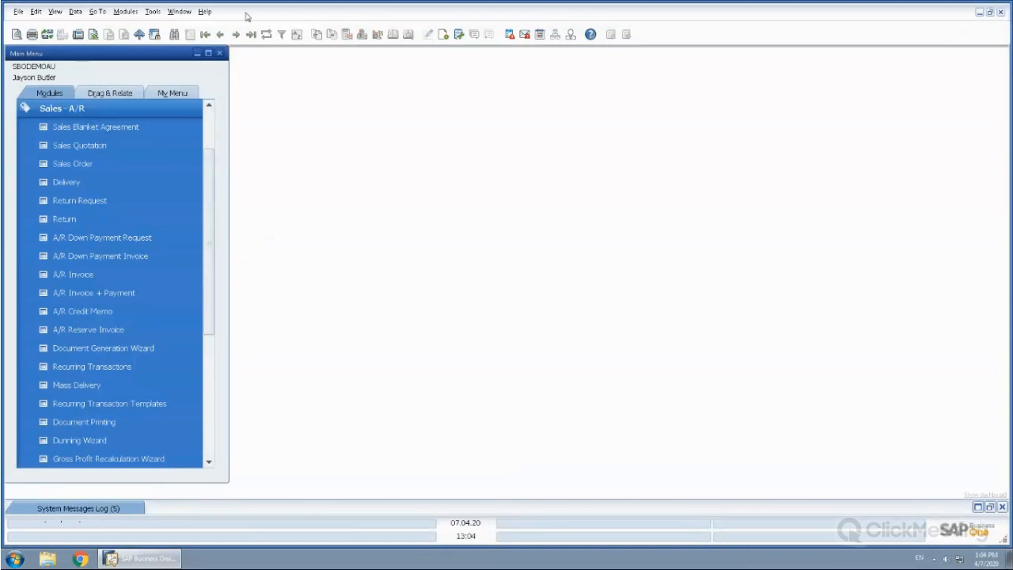
Open the Query Generator and load the ORDR table as the query source
click(152, 11)
mouse_move(237, 156)
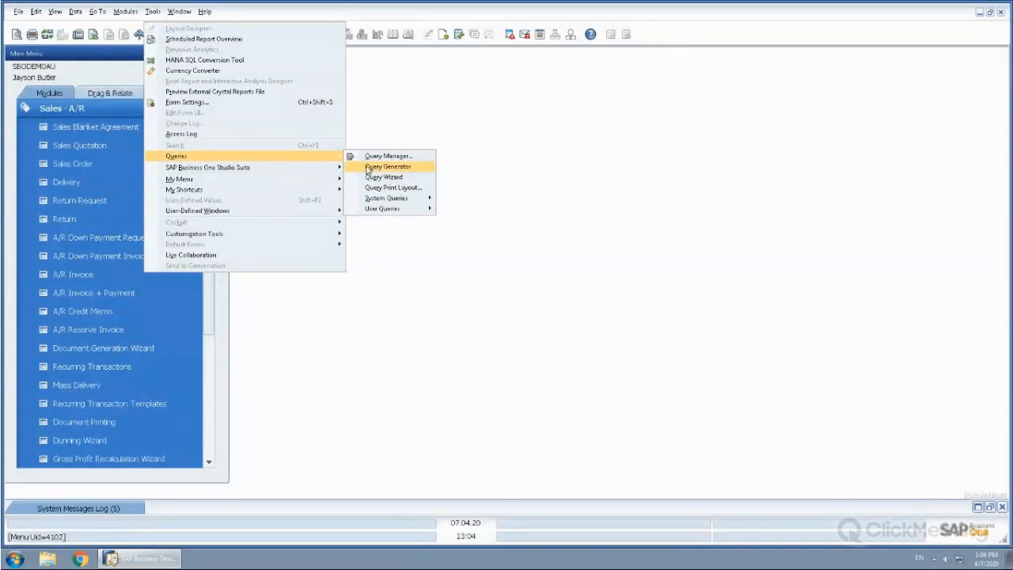
click(368, 167)
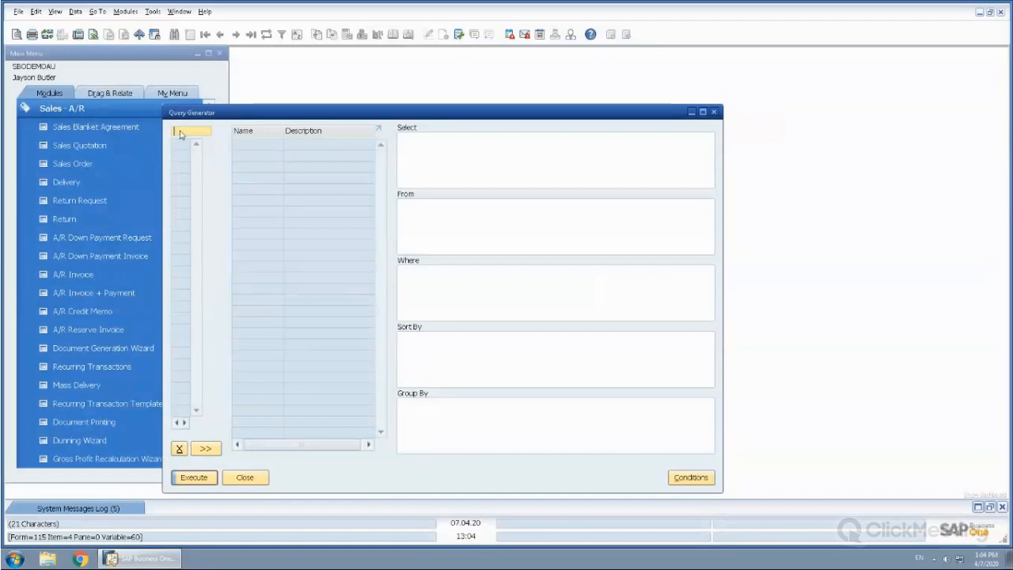
text(ordr)
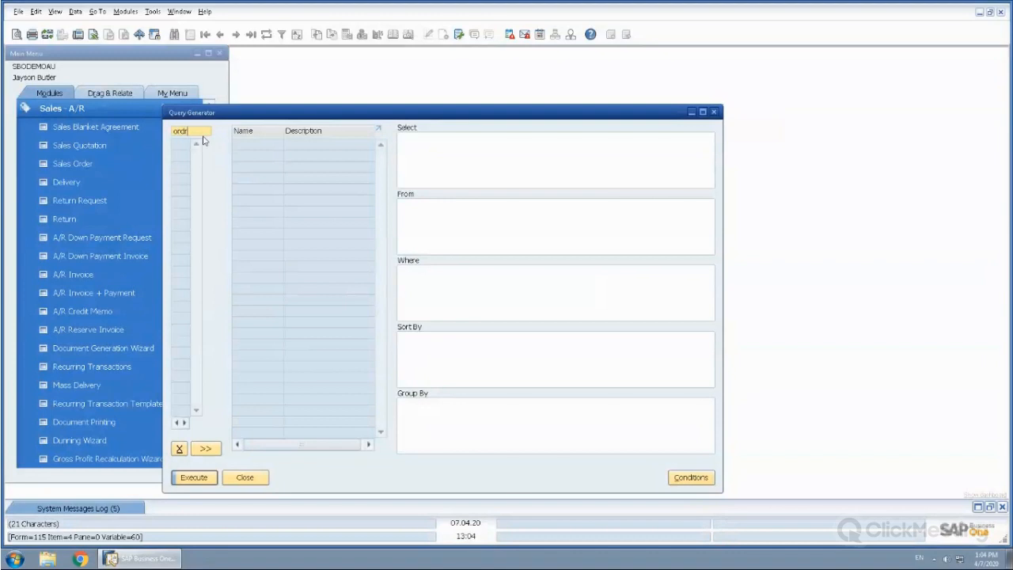
key(Return)
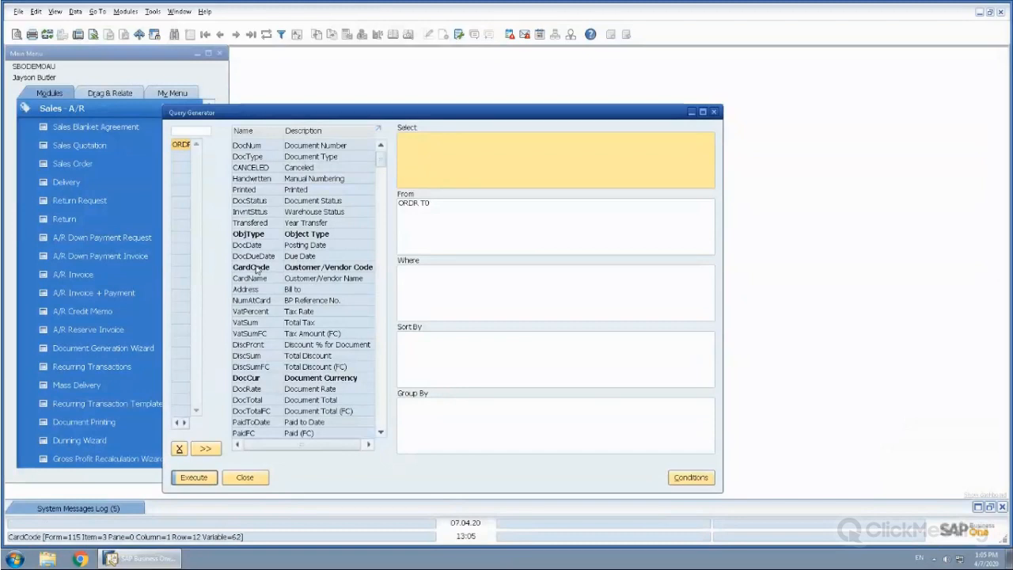
Add CardCode, DocNum, DocDate, DocStatus and DocTotal to the query's Select clause, sorting the field list by name
drag(255, 270, 414, 137)
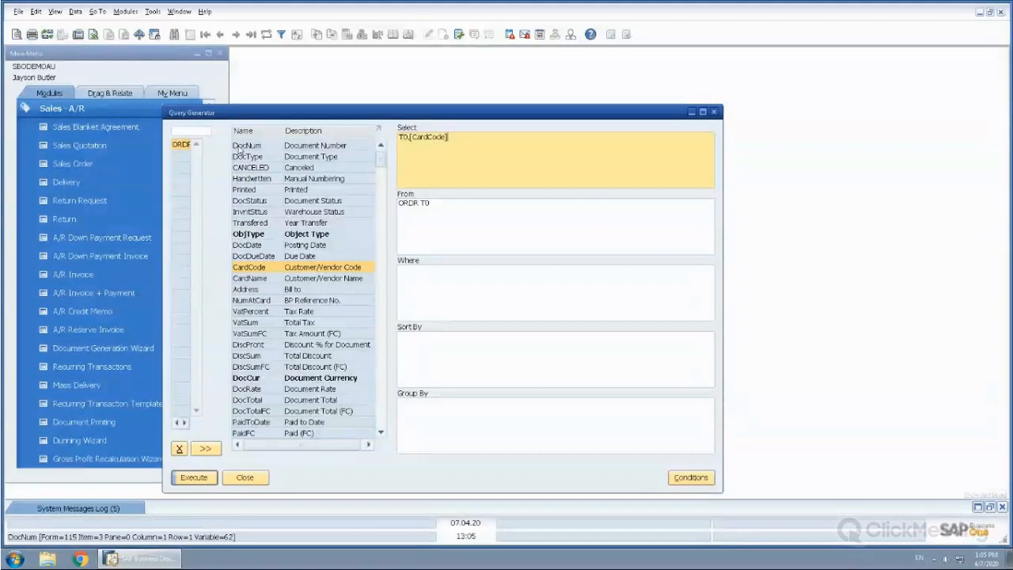
drag(242, 148, 505, 154)
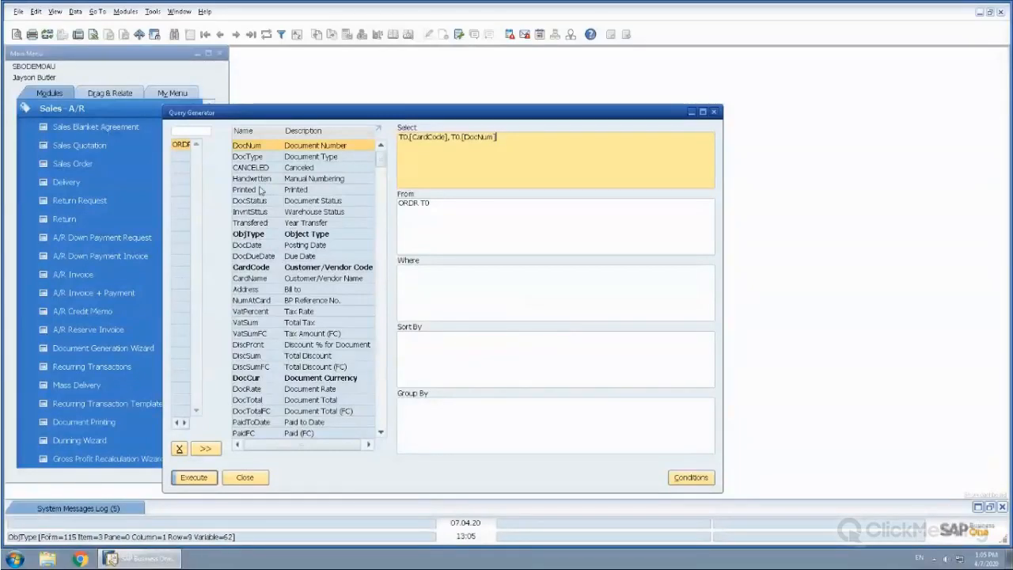
click(255, 133)
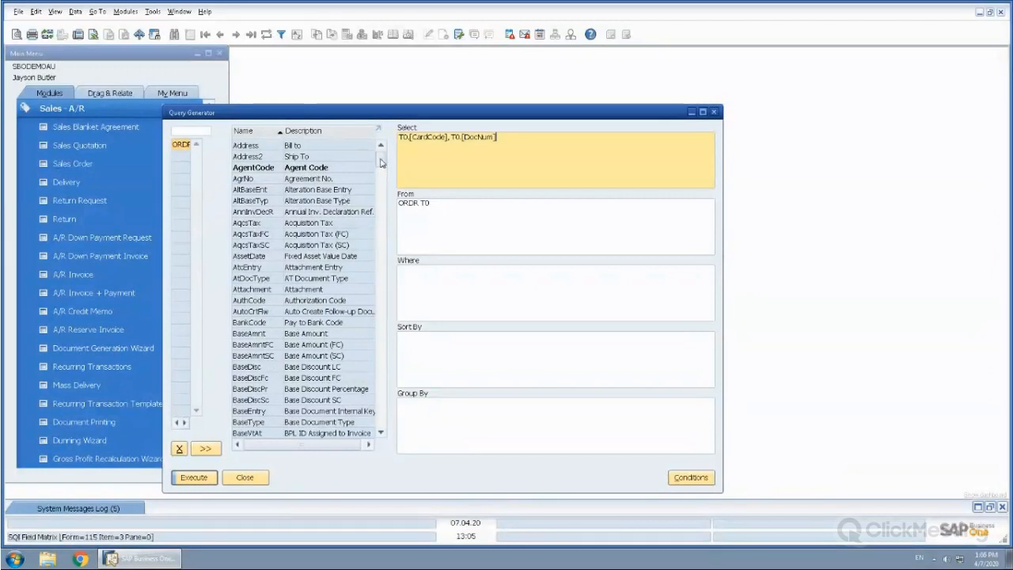
drag(381, 167, 381, 221)
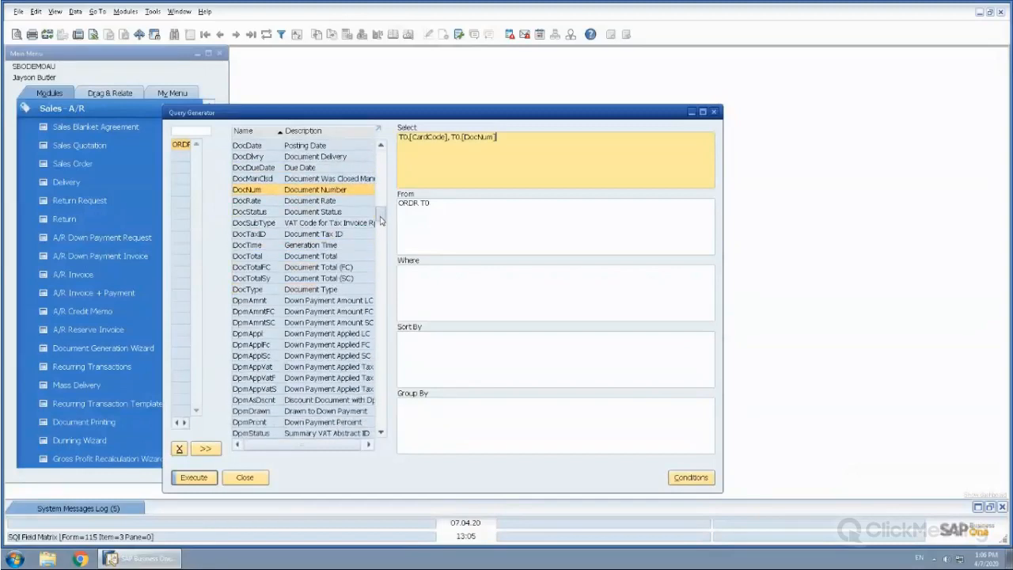
click(381, 146)
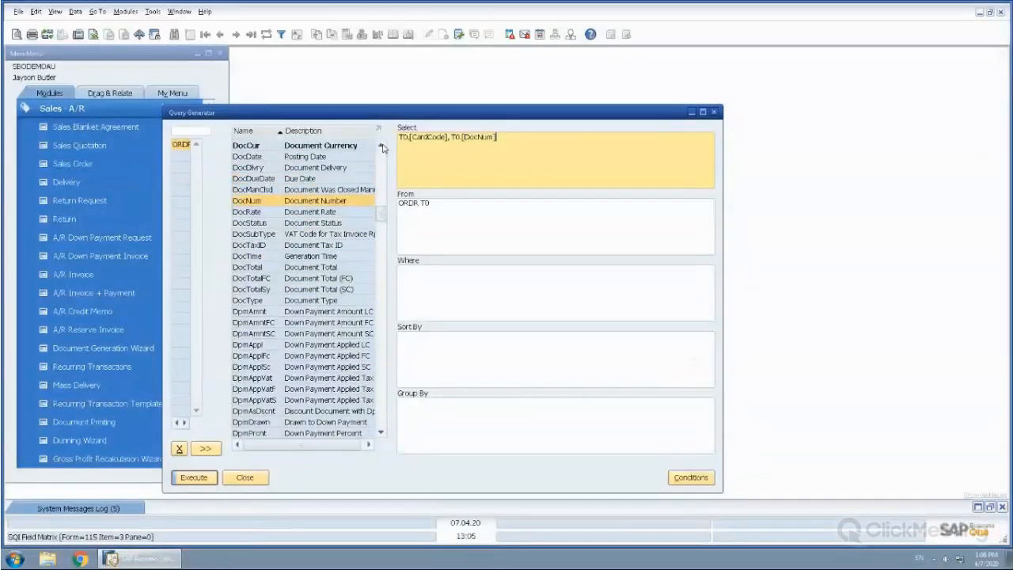
scroll(381, 148, up, 1)
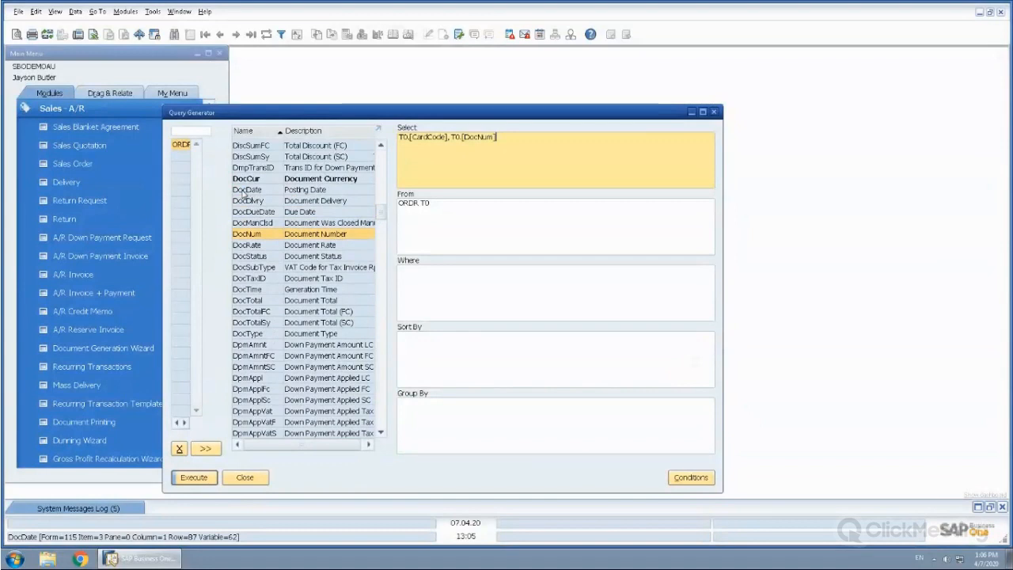
double_click(244, 190)
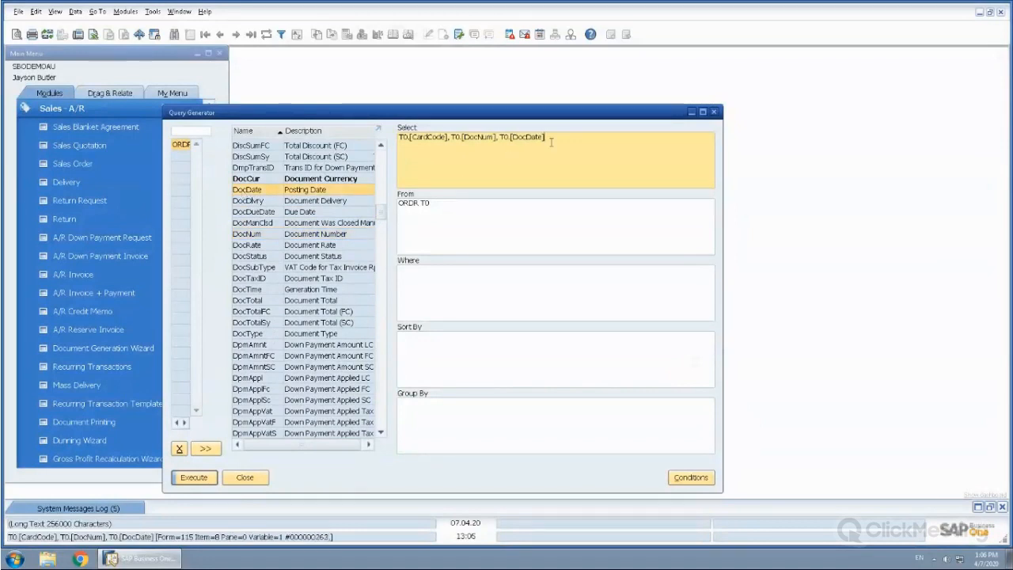
double_click(242, 261)
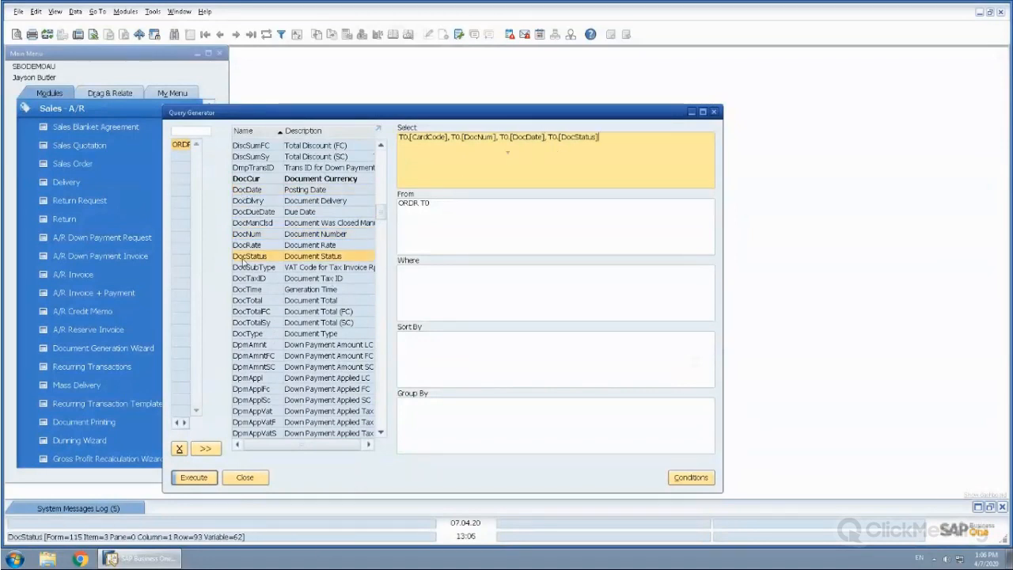
double_click(249, 300)
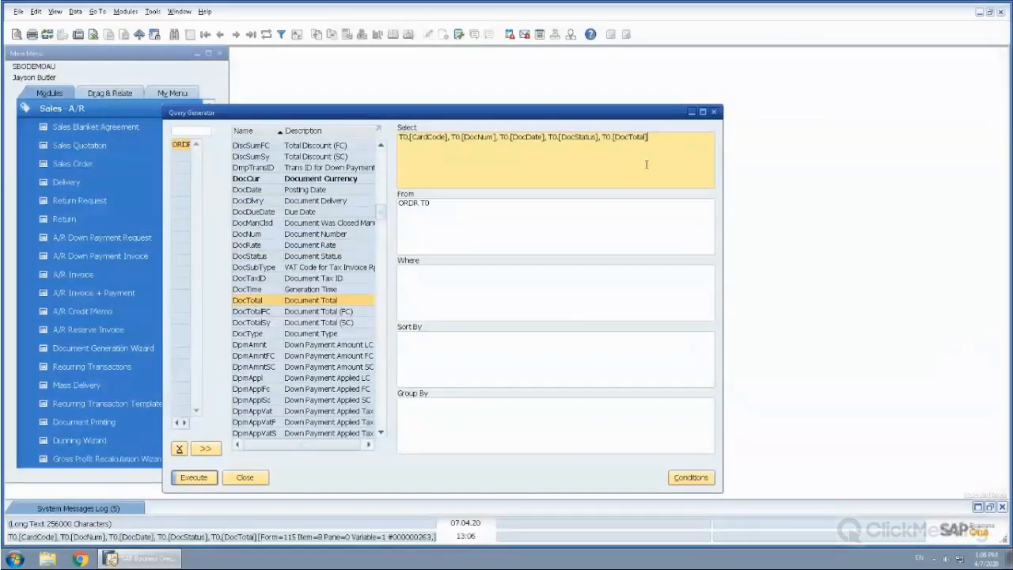
Run the sales order query, look through the returned rows to the end, and close the preview
click(192, 479)
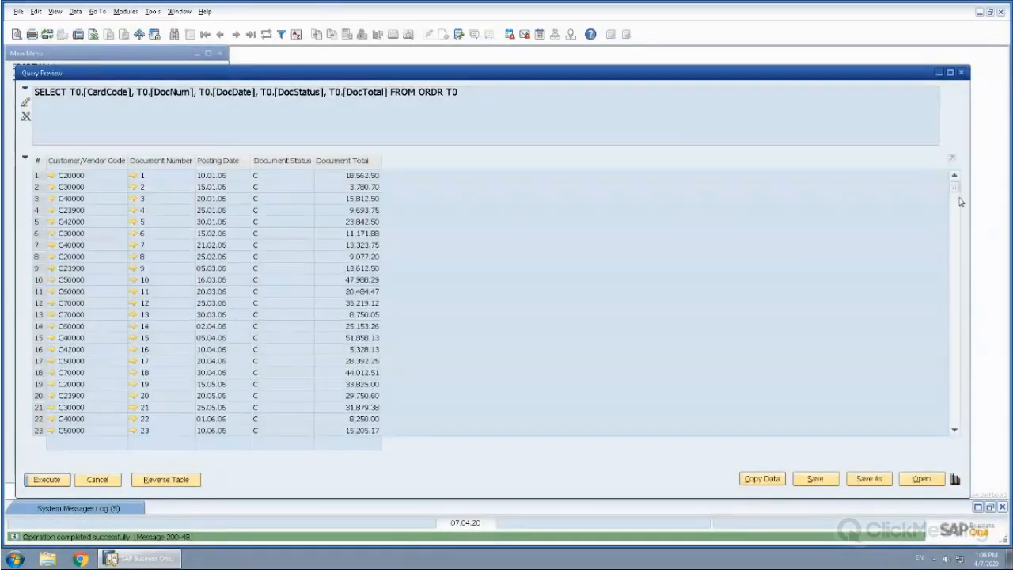
drag(954, 187, 957, 337)
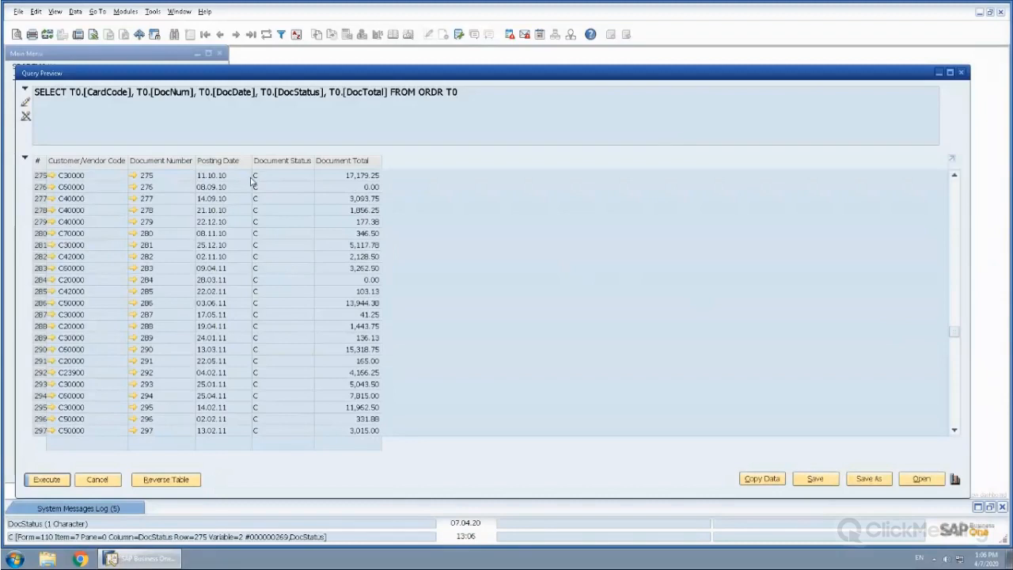
scroll(555, 321, down, 15)
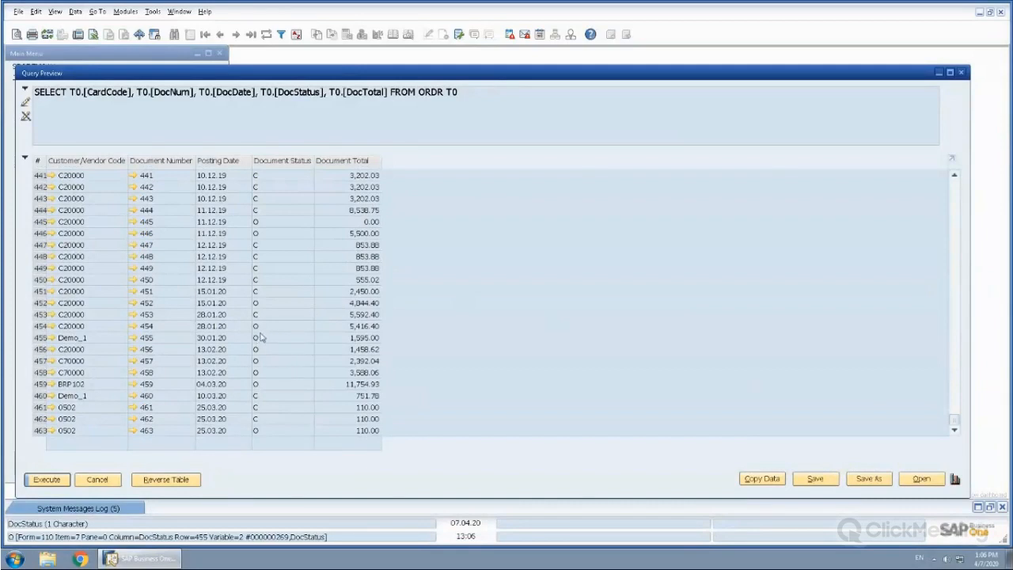
click(99, 482)
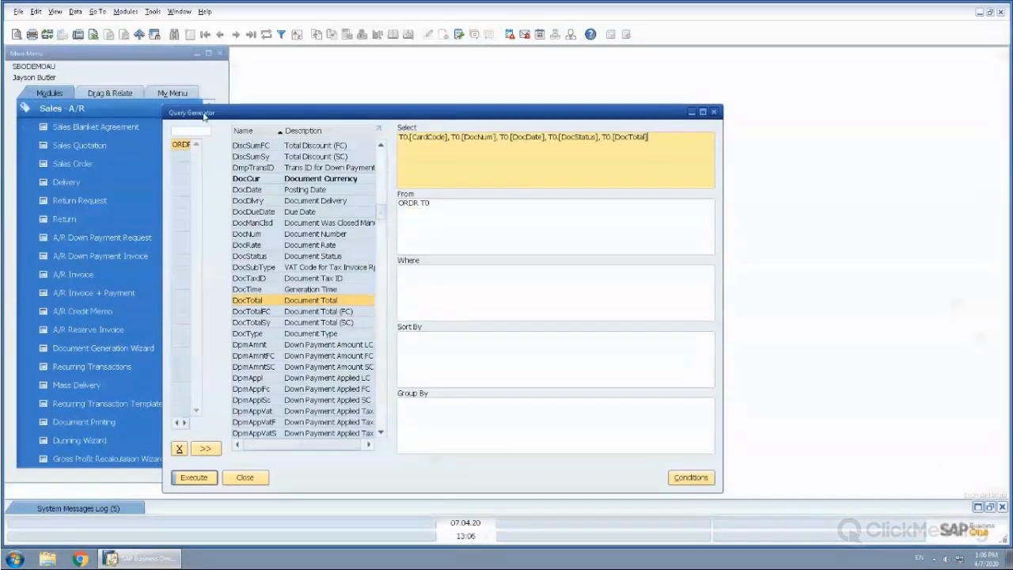
Restrict the query with the Where condition T0.[DocStatus] = 'O', run it, and close the preview
click(424, 277)
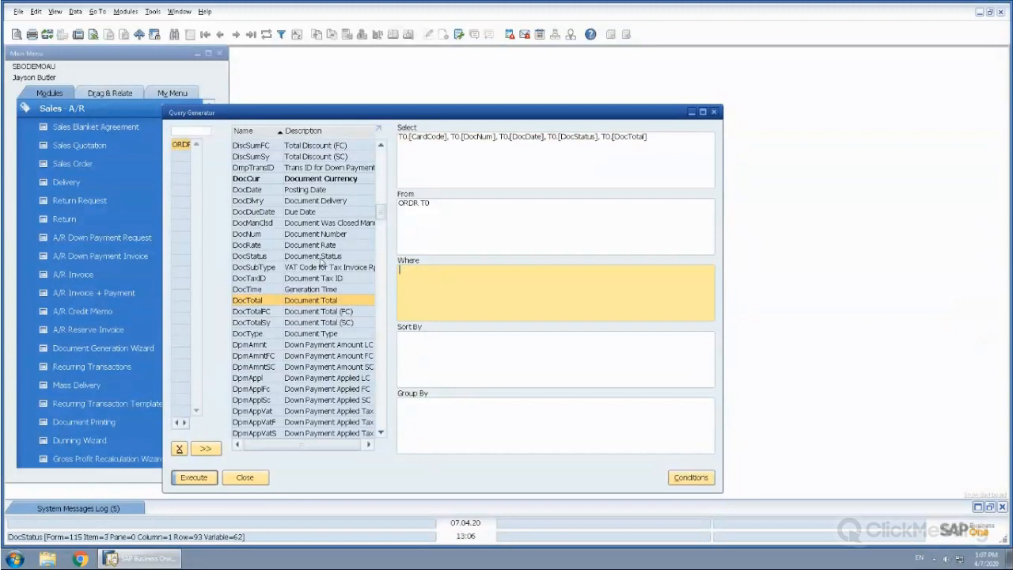
double_click(246, 259)
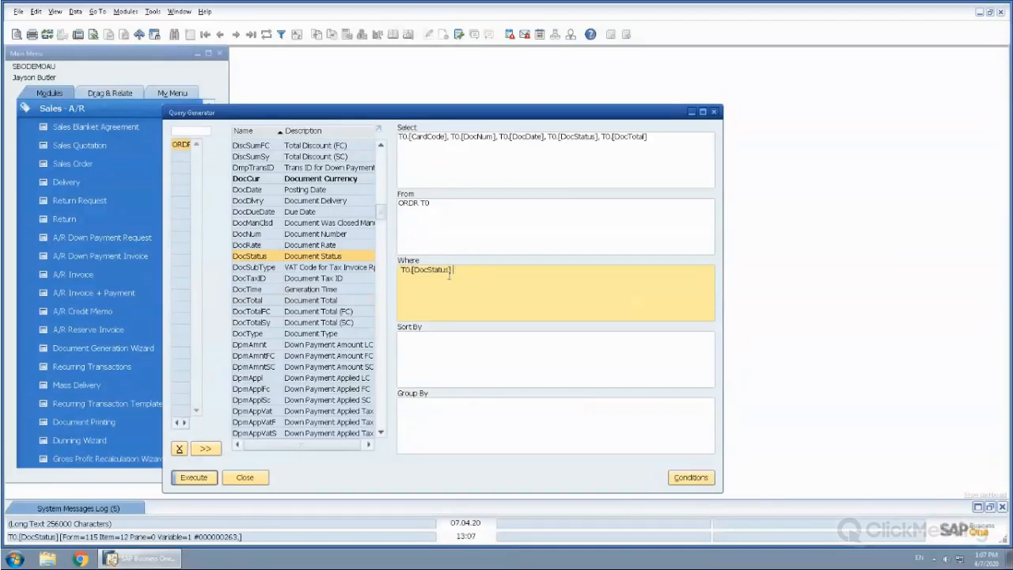
text(= ')
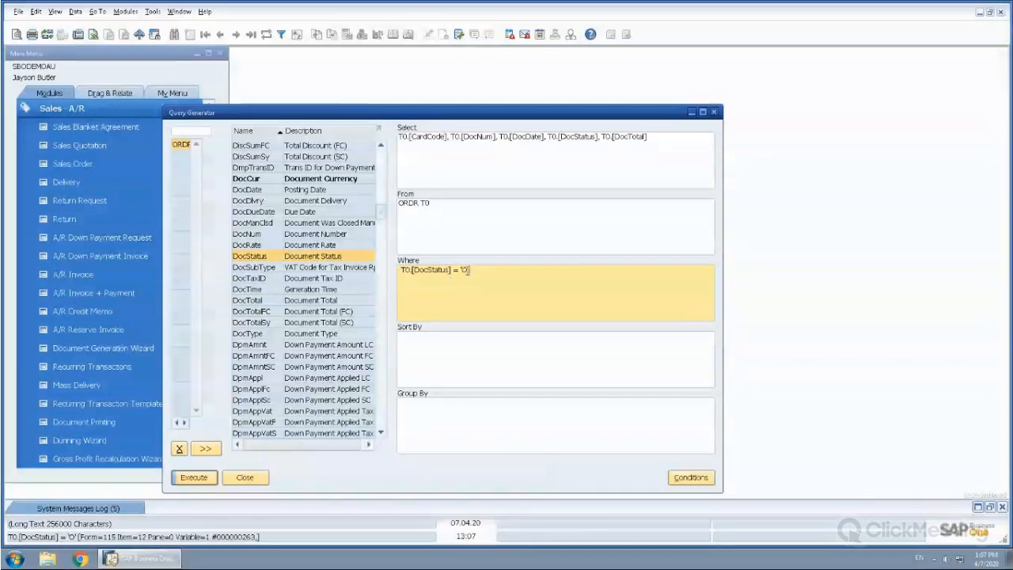
text(O')
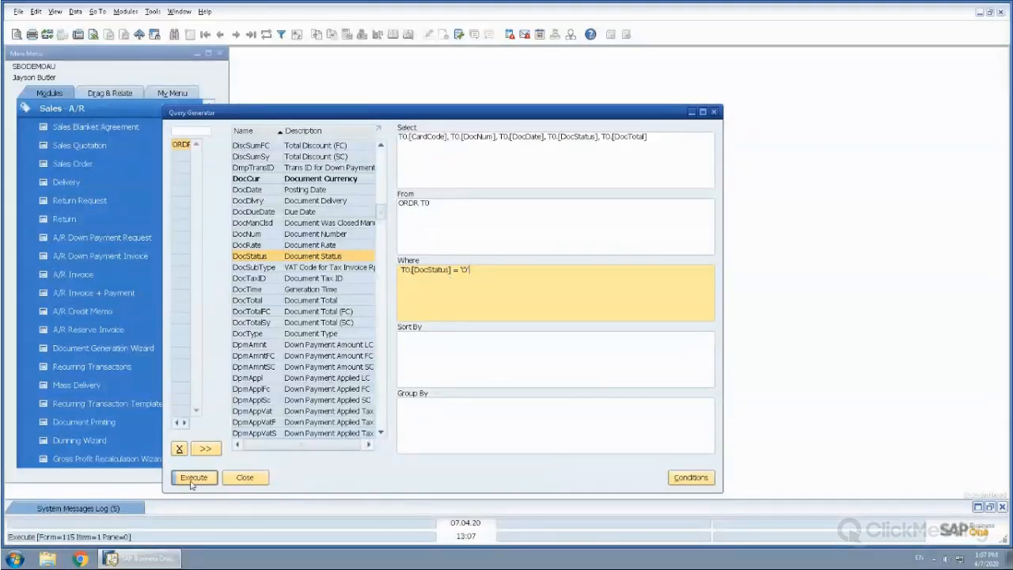
click(192, 478)
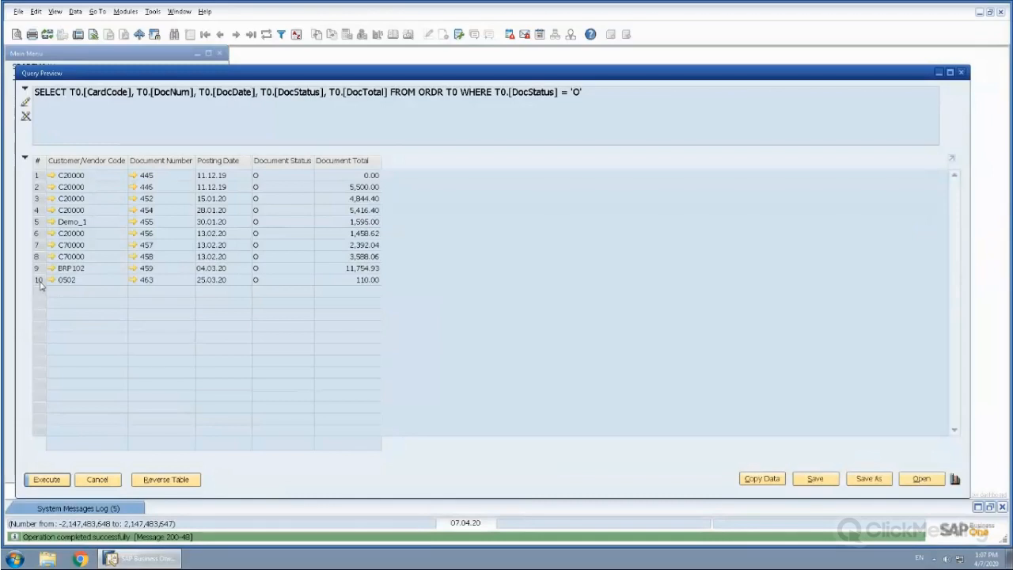
click(98, 480)
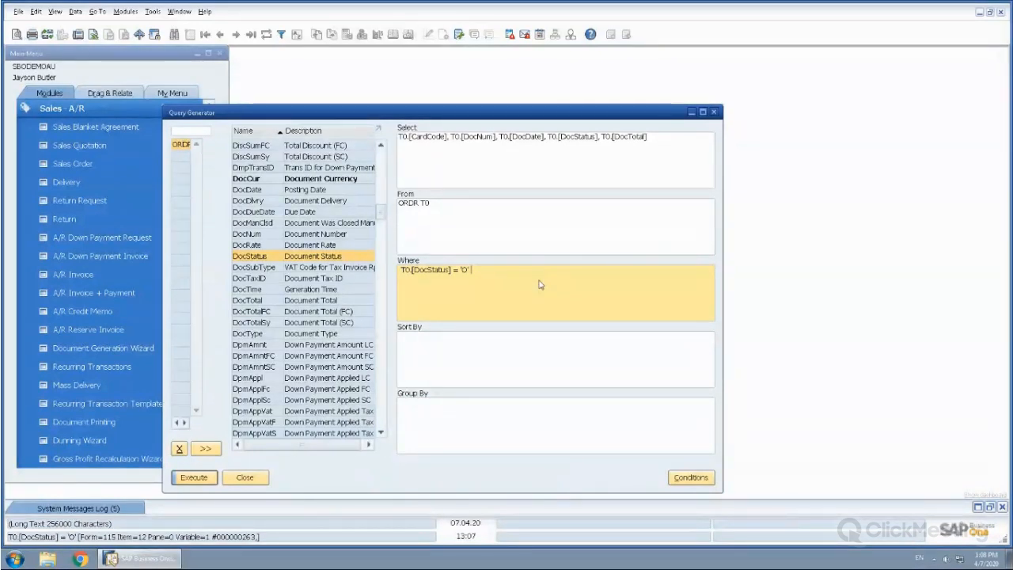
Extend the Where clause with AND T0.[DocTotal] and show the available condition operators
text(AND)
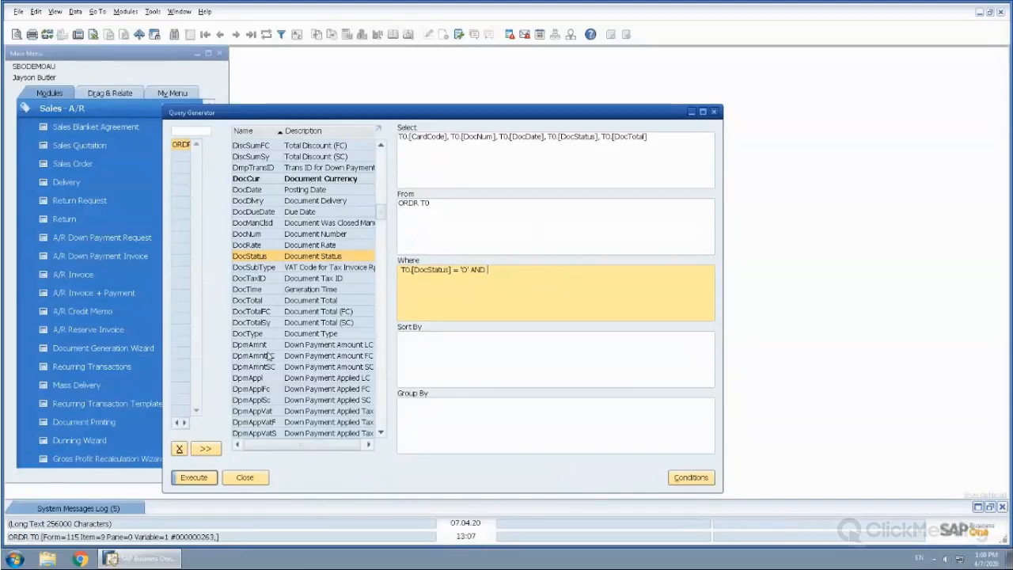
double_click(249, 300)
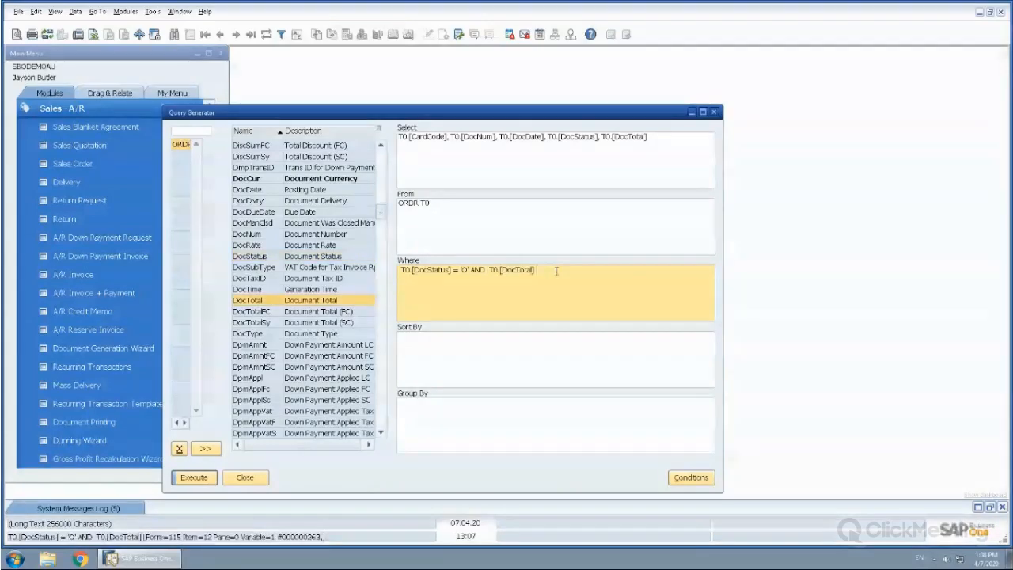
click(691, 480)
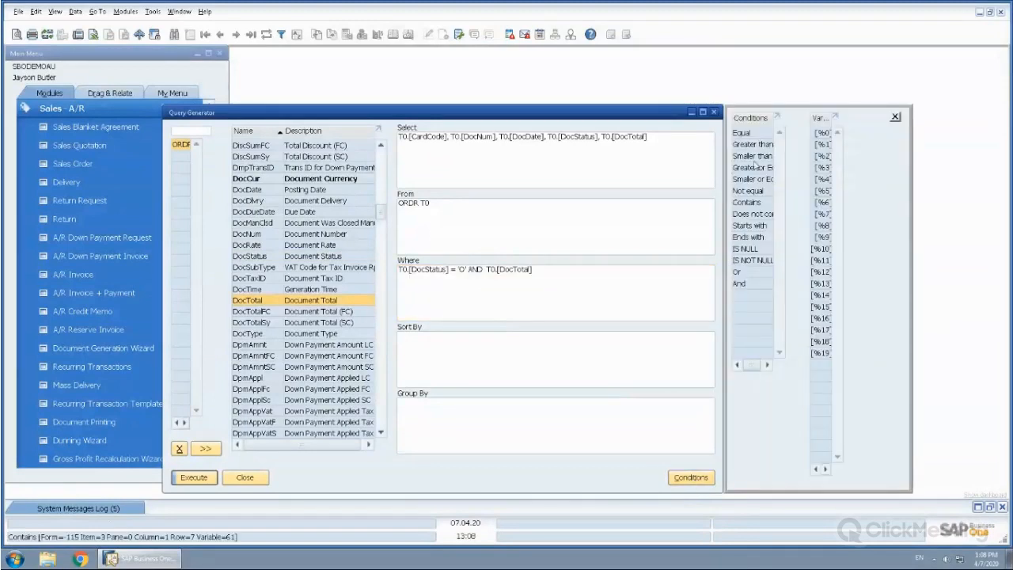
click(546, 275)
click(595, 270)
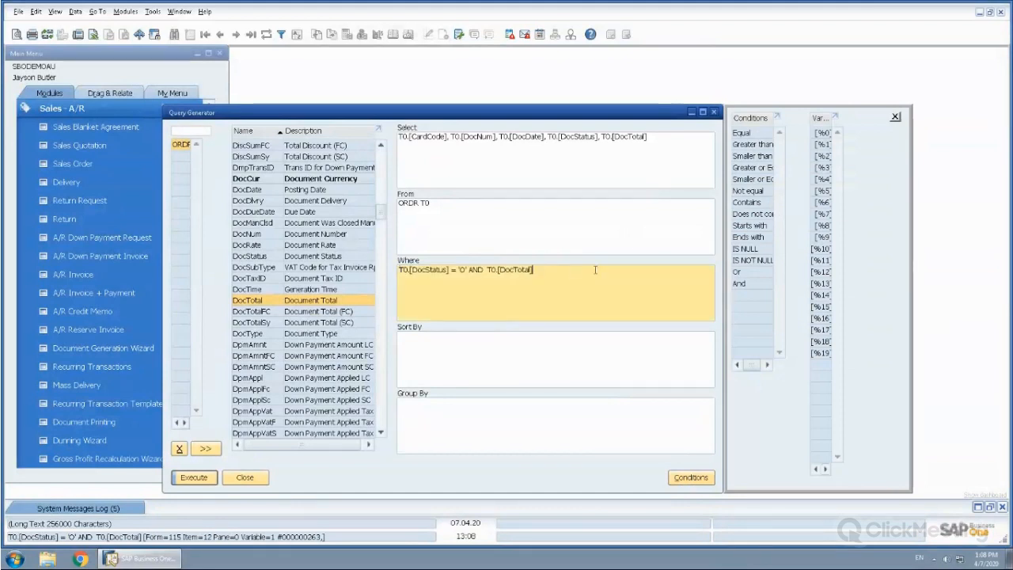
double_click(741, 133)
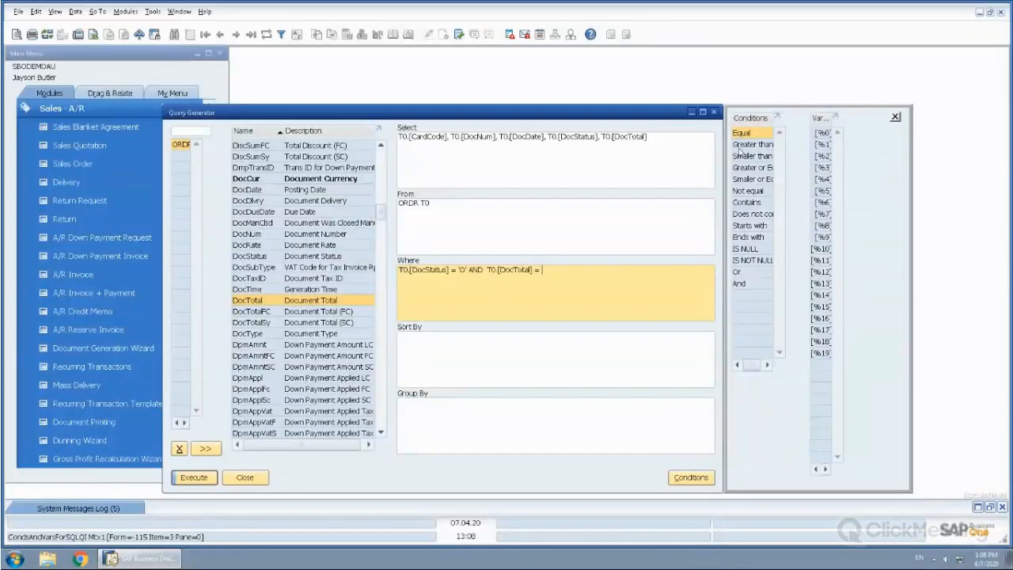
click(551, 269)
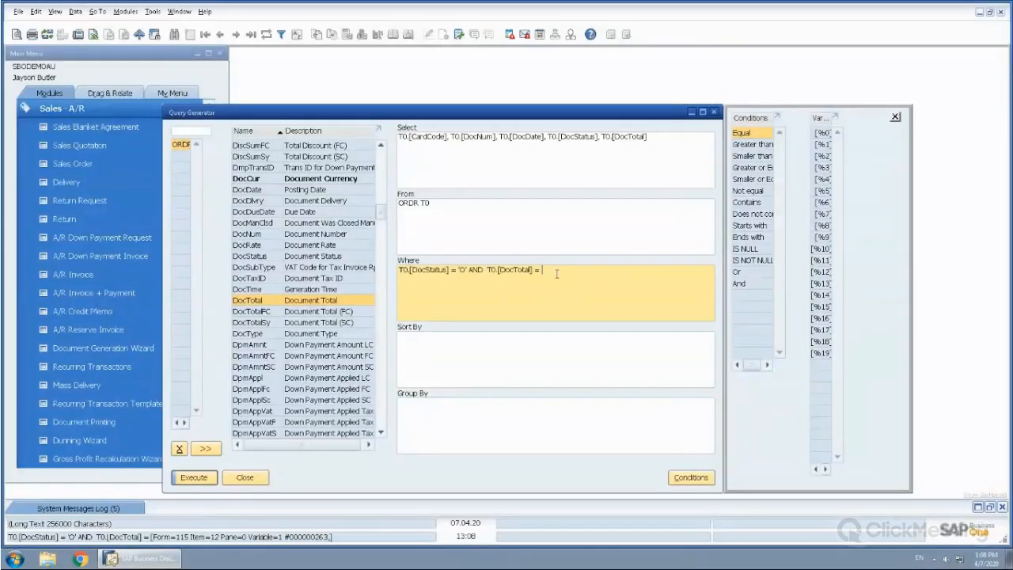
key(BackSpace)
key(BackSpace)
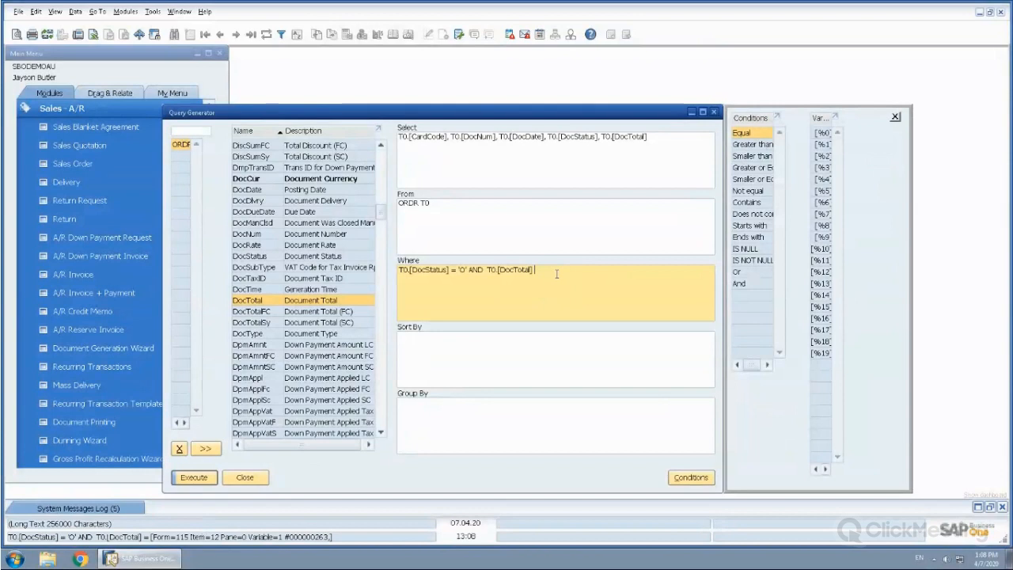
Complete the Where clause's total range as T0.[DocTotal] >[%0] and T0.[DocTotal] <[%1]
click(736, 147)
click(823, 133)
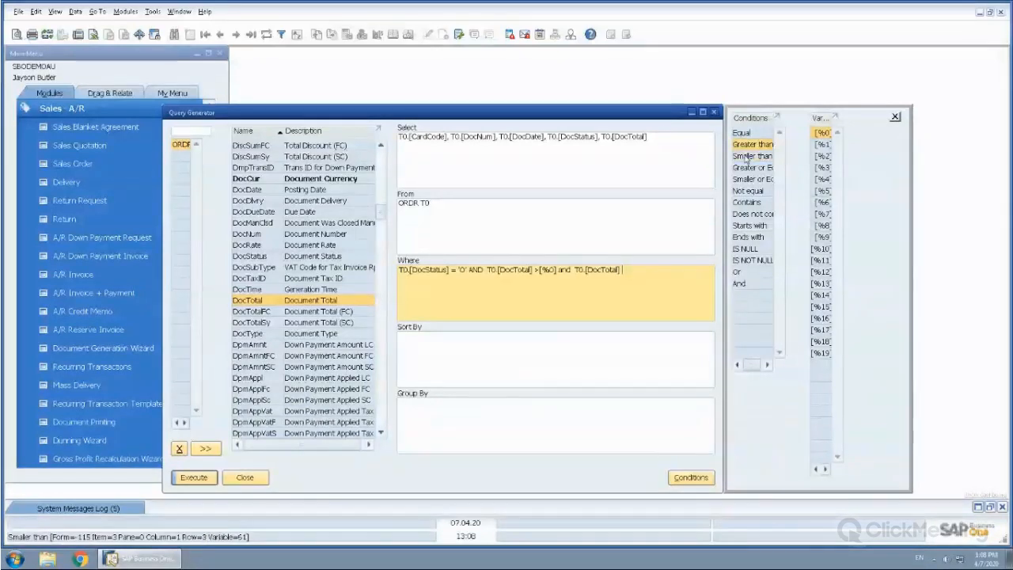
double_click(749, 156)
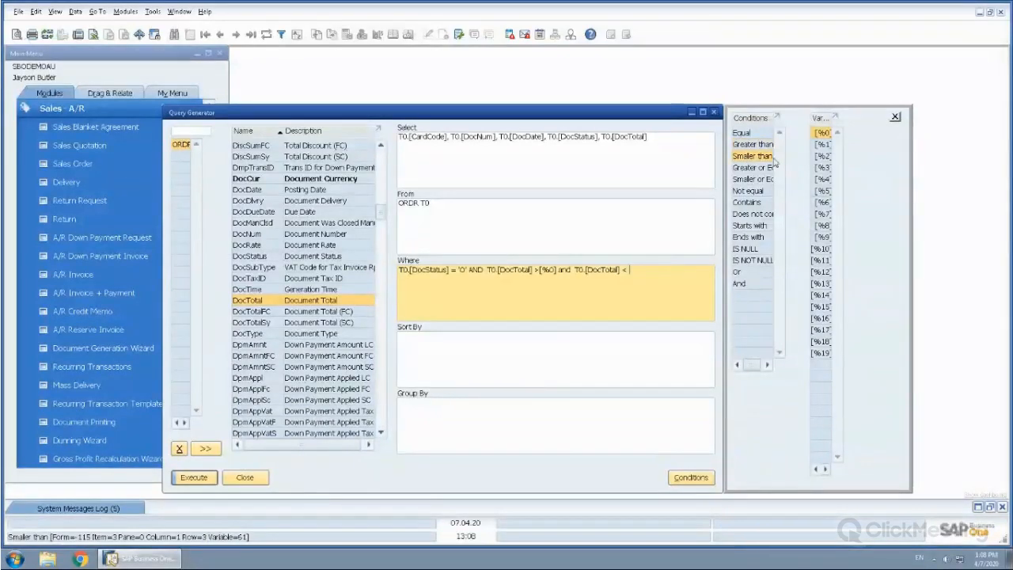
double_click(821, 146)
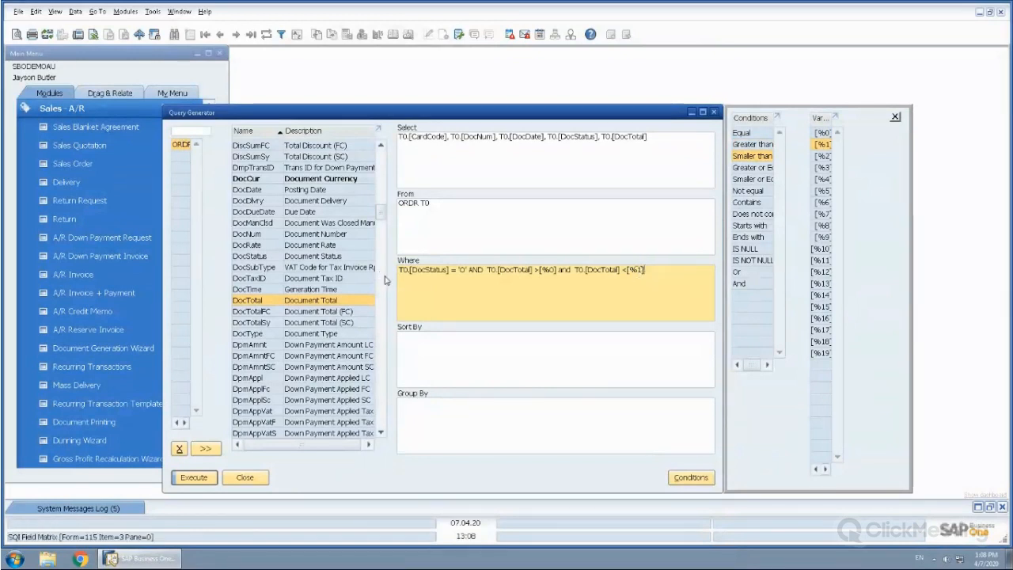
Run the query for document totals greater than 0.00, picked from the existing values, and smaller than 5000, and close the preview
click(194, 479)
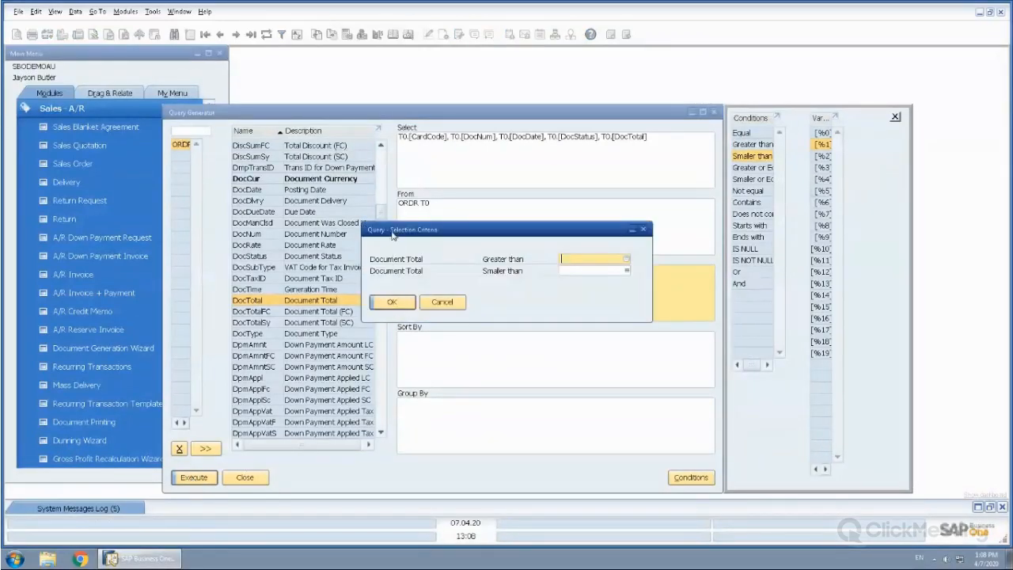
click(628, 264)
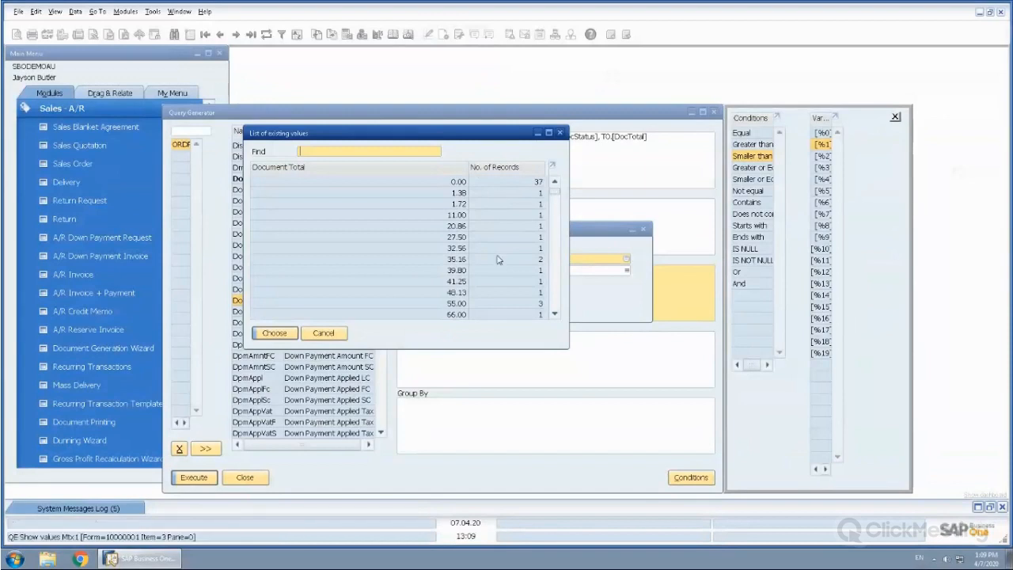
click(433, 182)
click(275, 335)
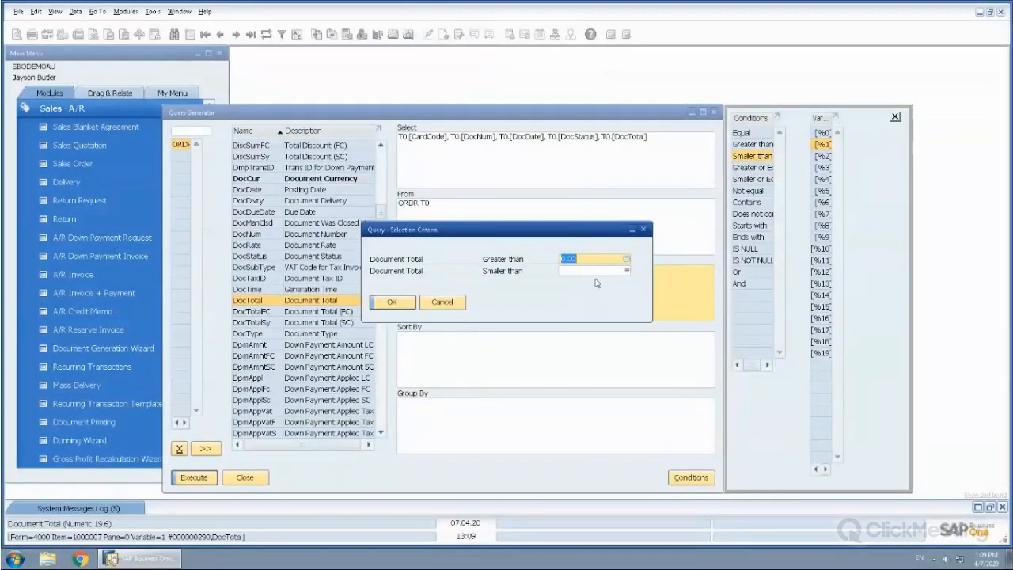
click(595, 270)
text(5000)
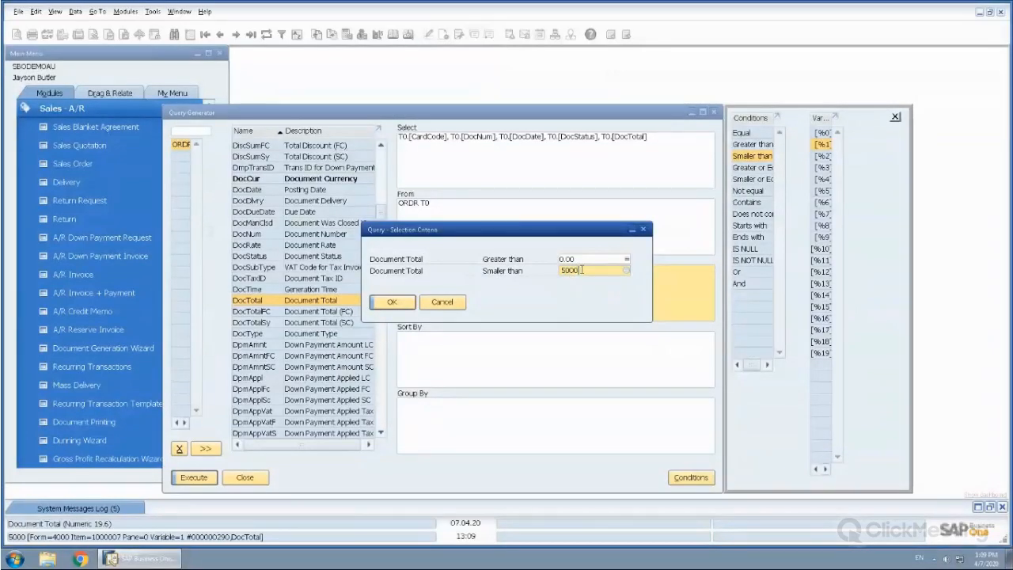
click(387, 306)
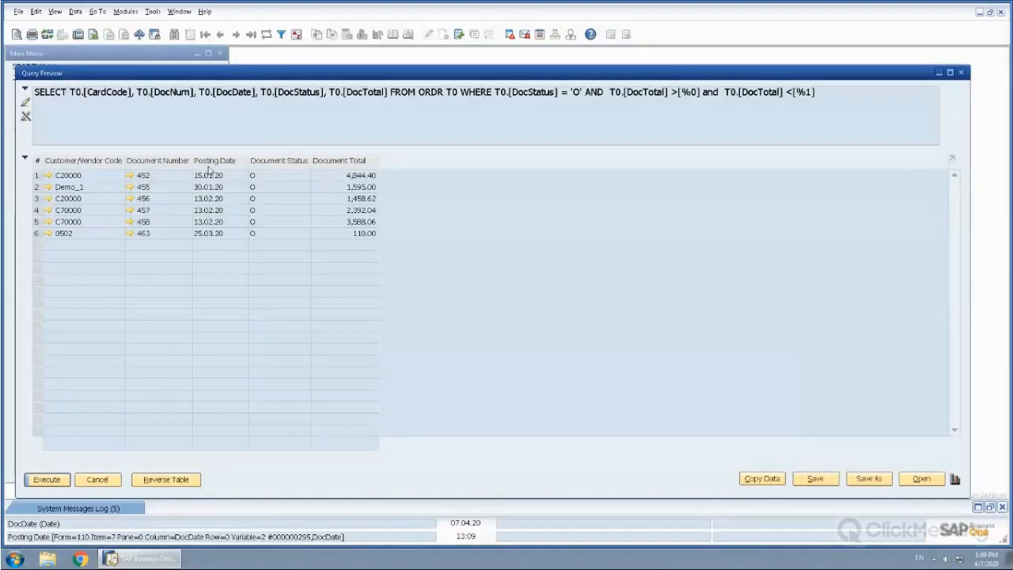
click(98, 479)
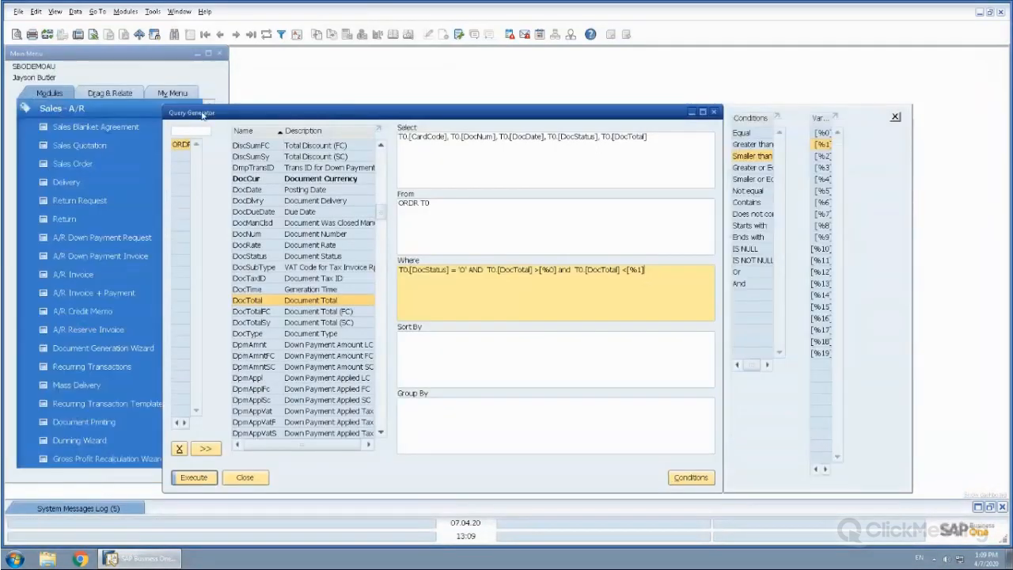
Sort the query by T0.[DocDate] and run it for document totals greater than 0.00 and smaller than 5000
click(411, 340)
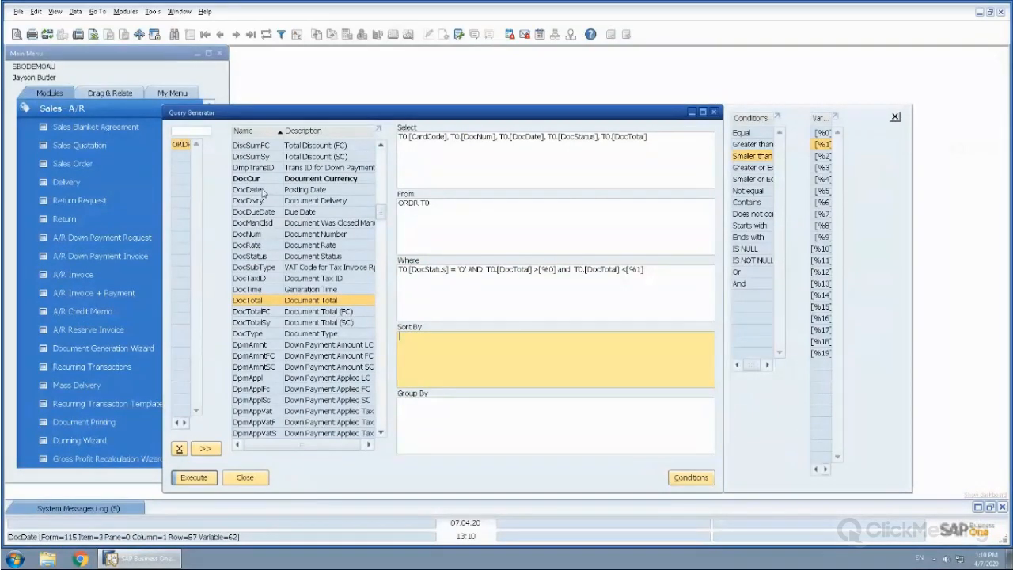
click(263, 190)
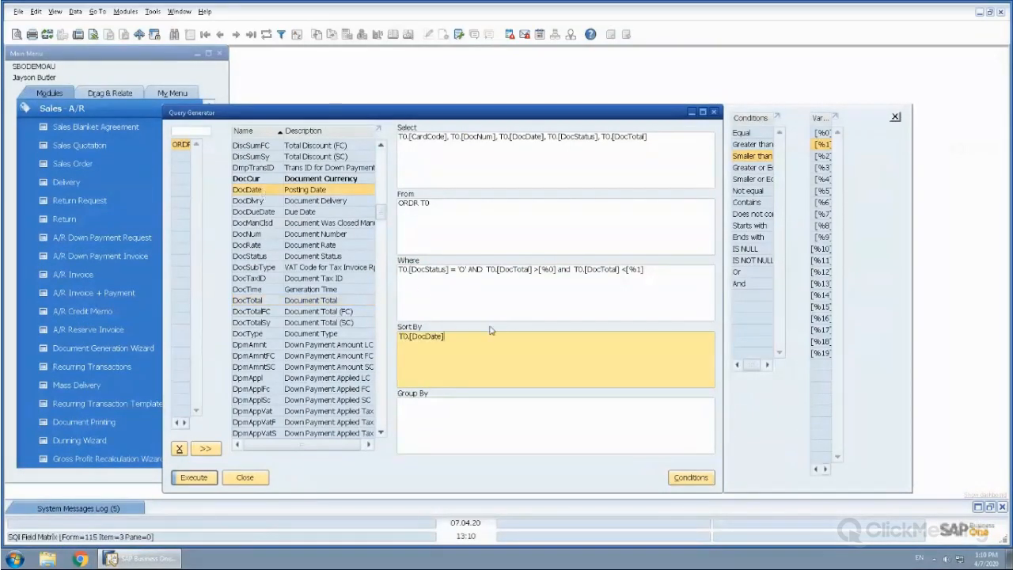
click(194, 478)
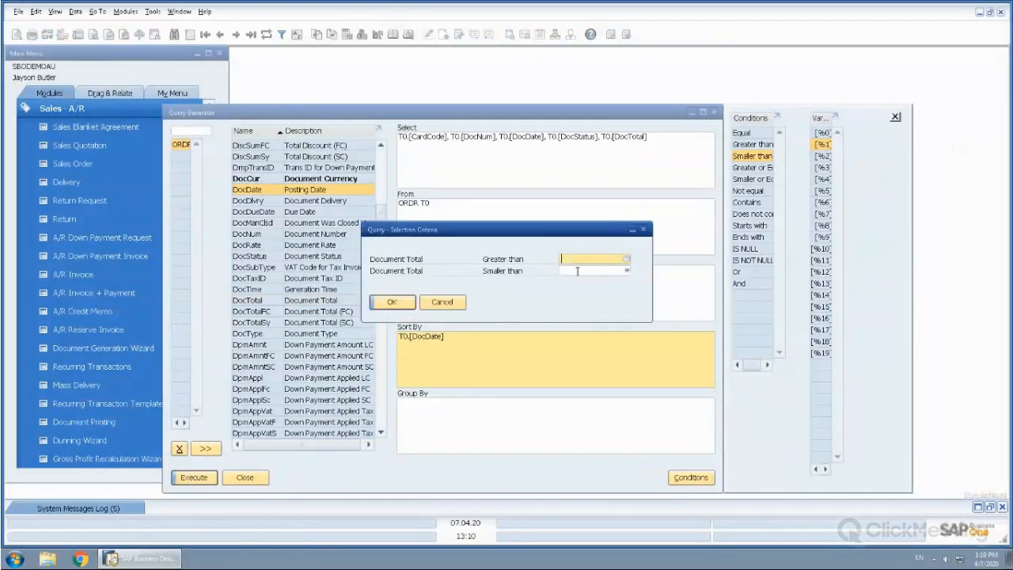
click(586, 271)
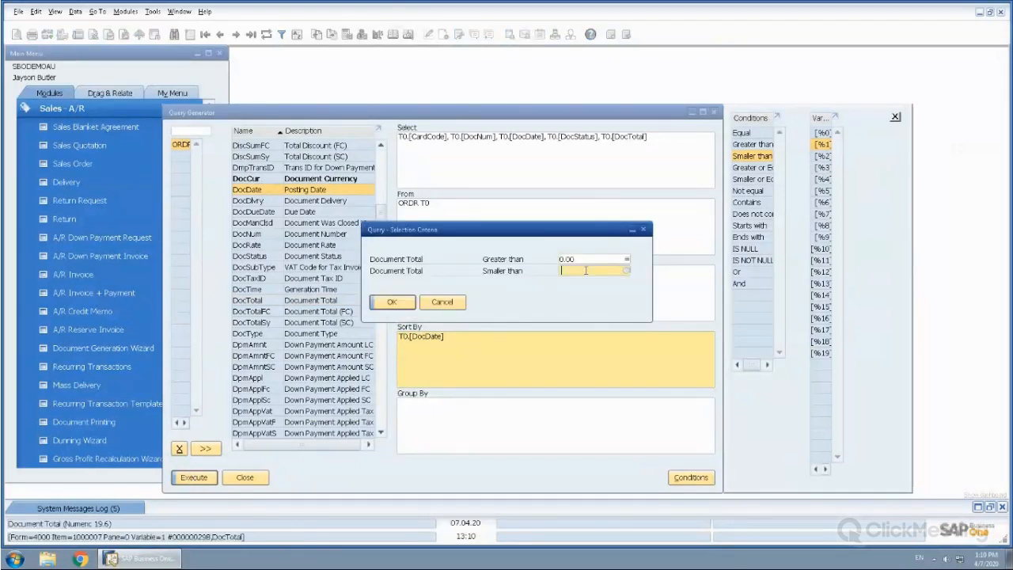
text(5000)
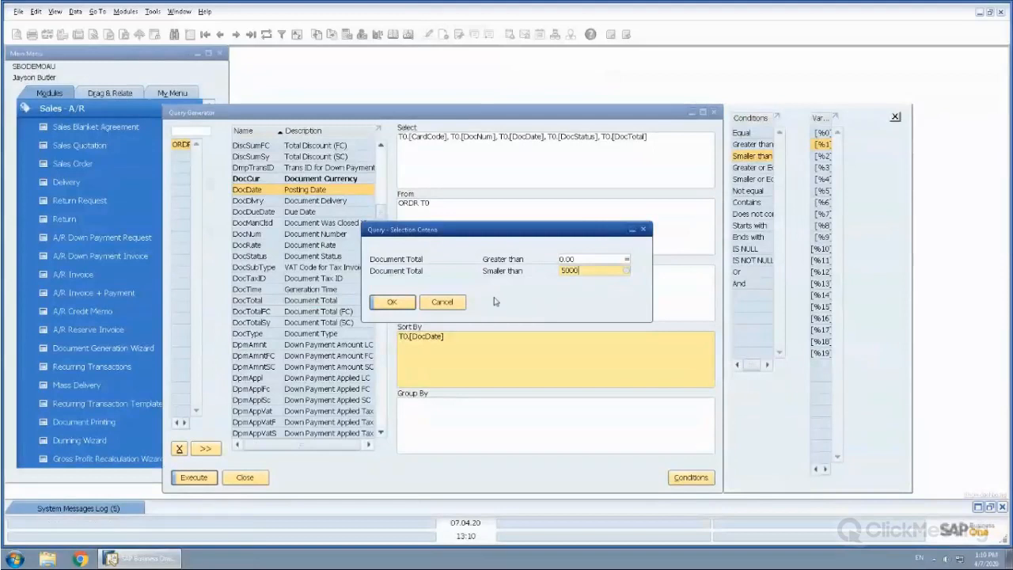
click(399, 306)
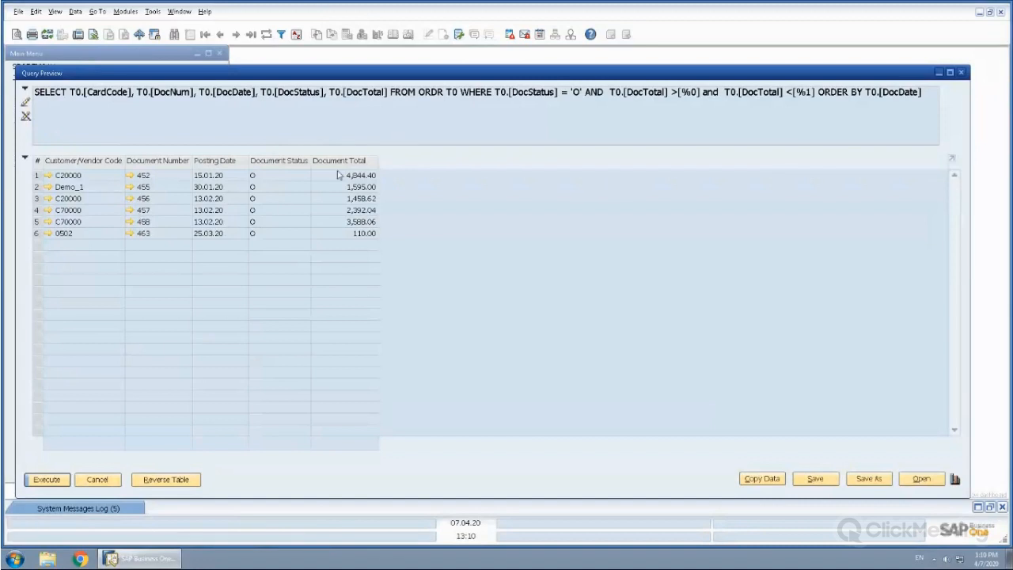
Make the previewed SQL editable and give the T0.[DocDate] column the alias 'Document Date'
click(25, 106)
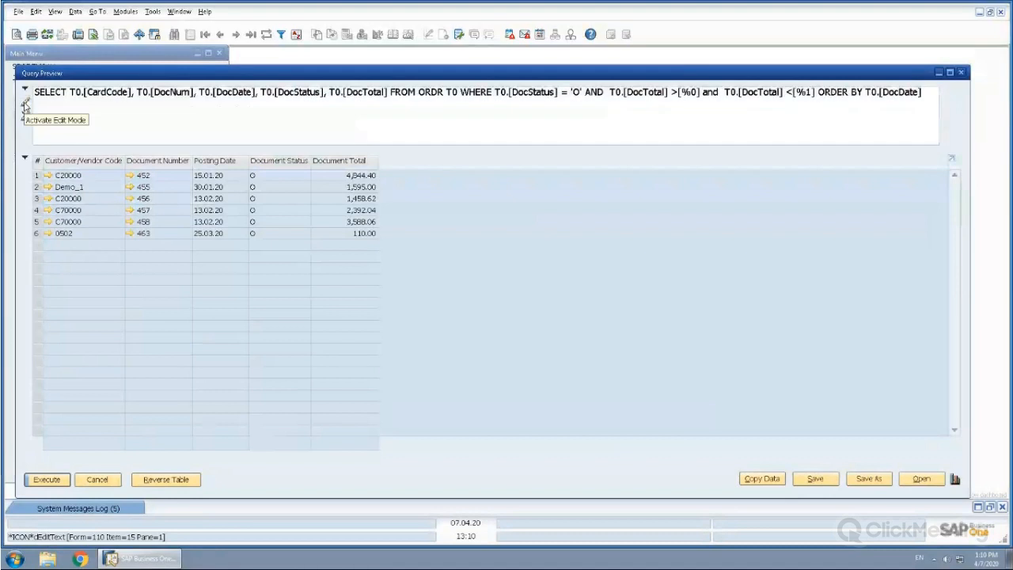
click(255, 92)
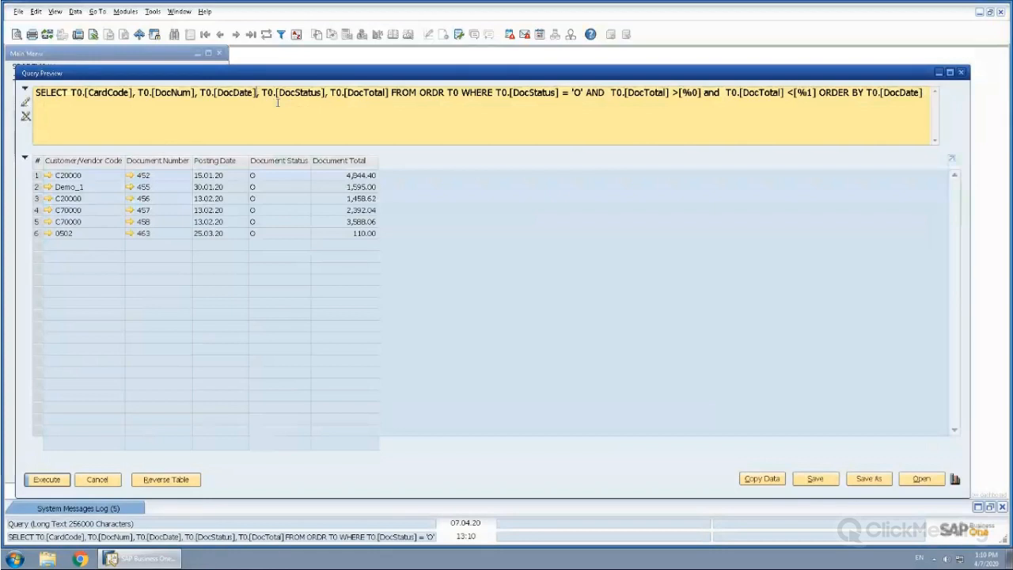
text(as)
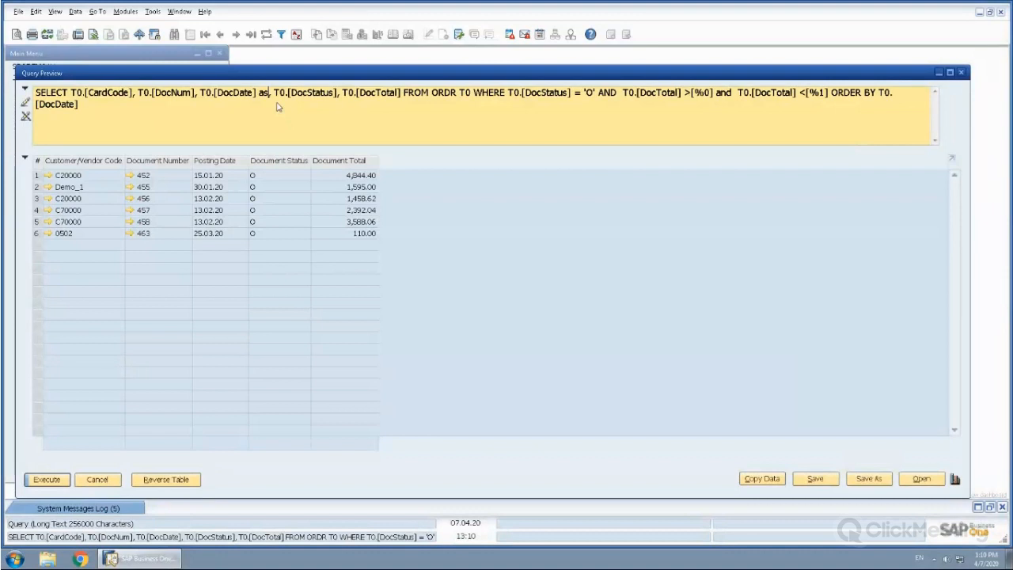
text( ')
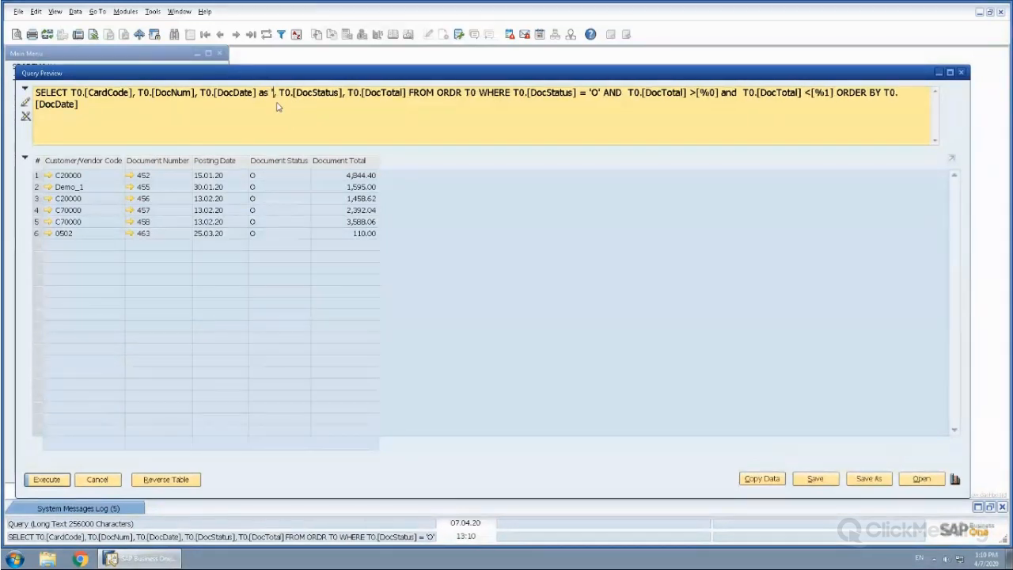
text(D)
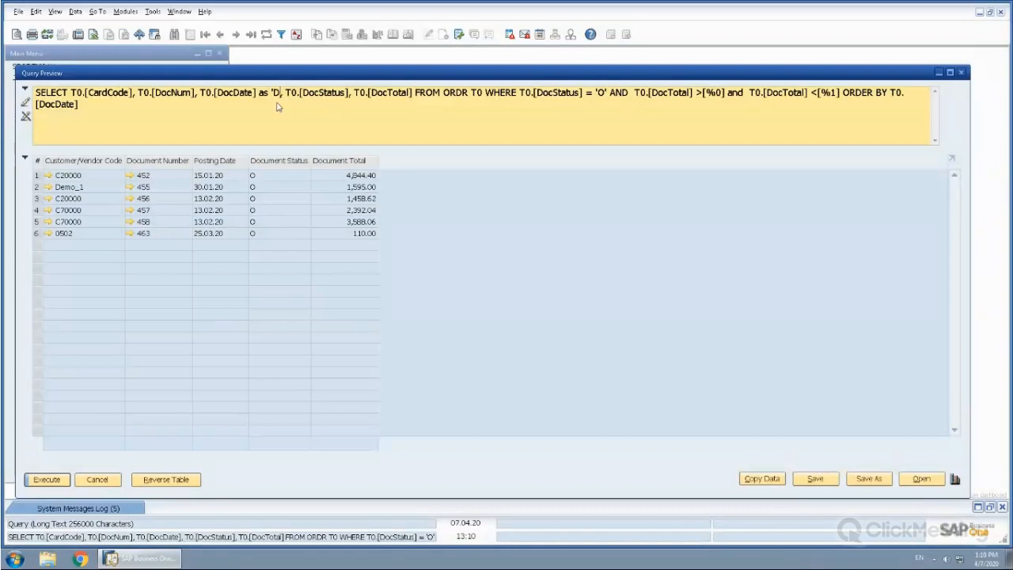
text(ocument Dat)
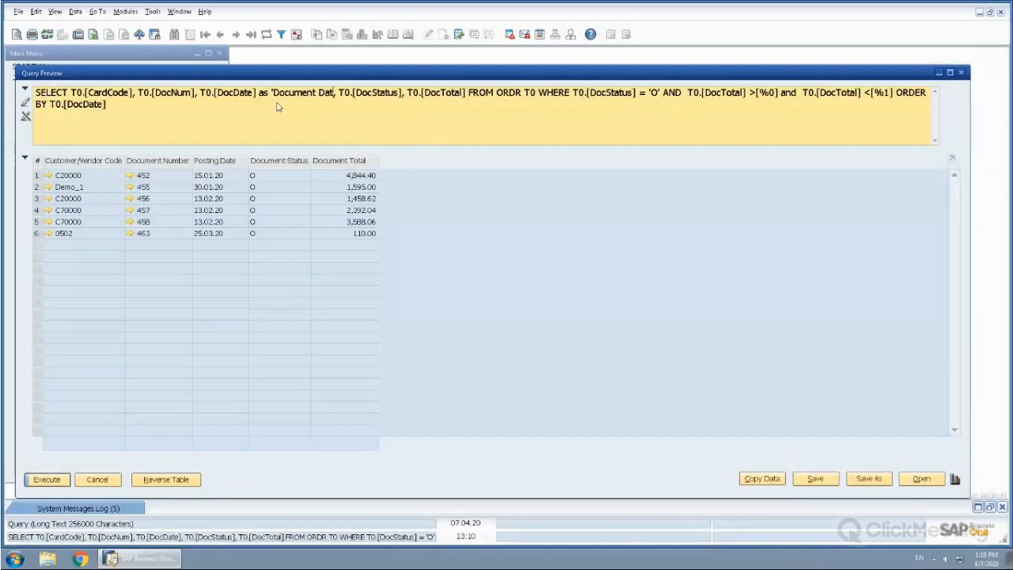
text(e')
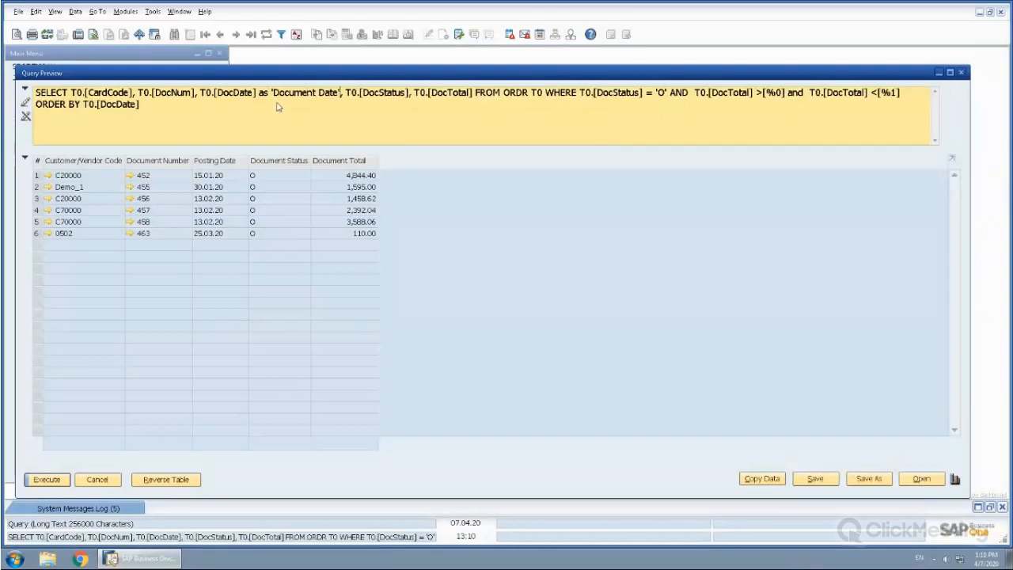
Run the edited query for document totals greater than 0 and smaller than 5000
click(47, 481)
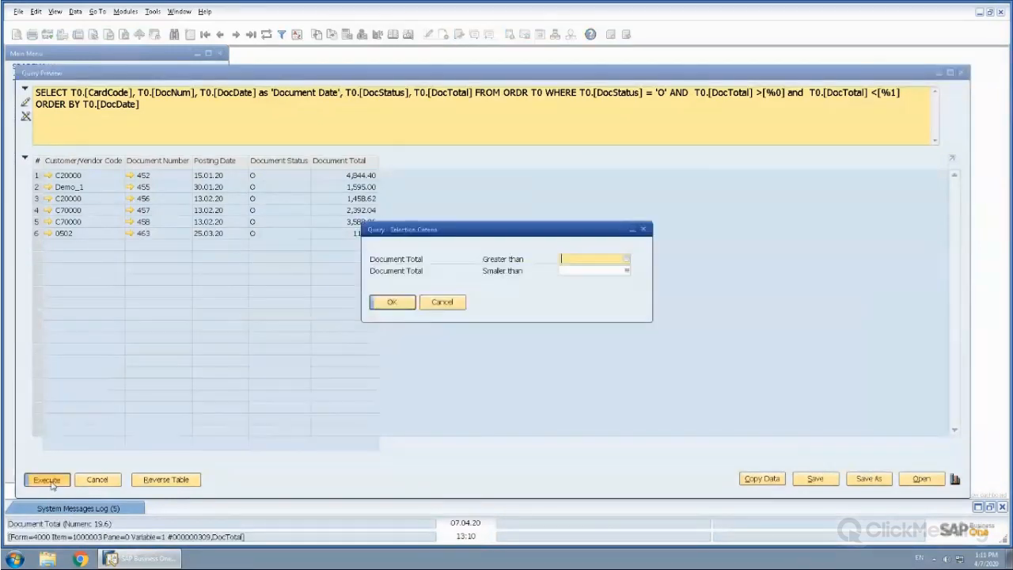
text(0)
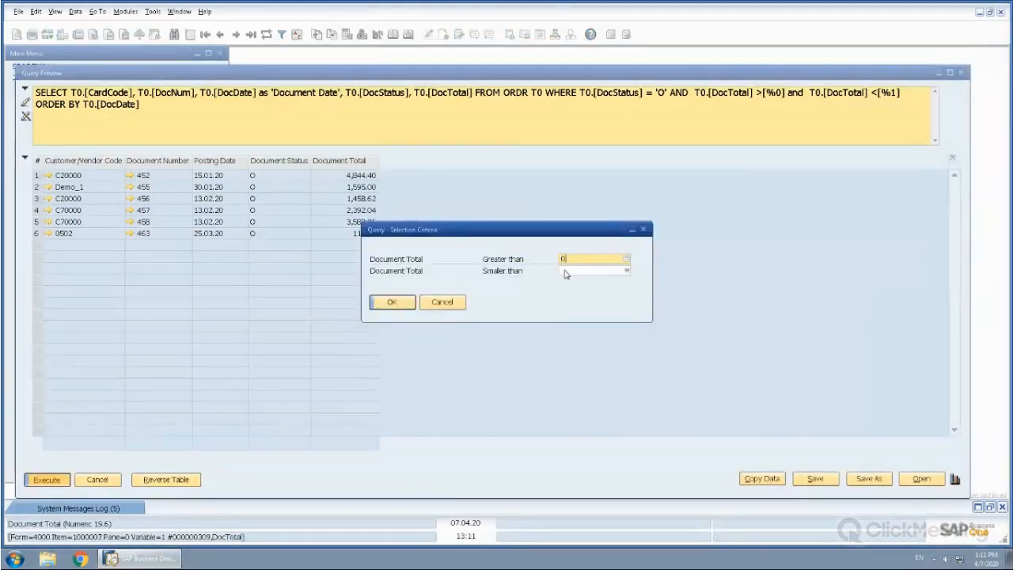
click(564, 271)
text(500)
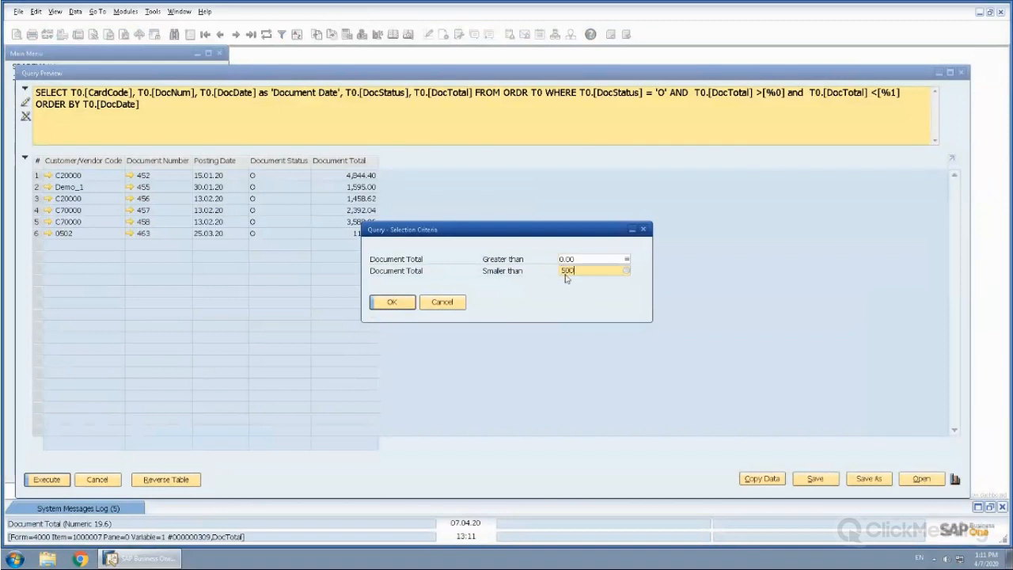
click(393, 302)
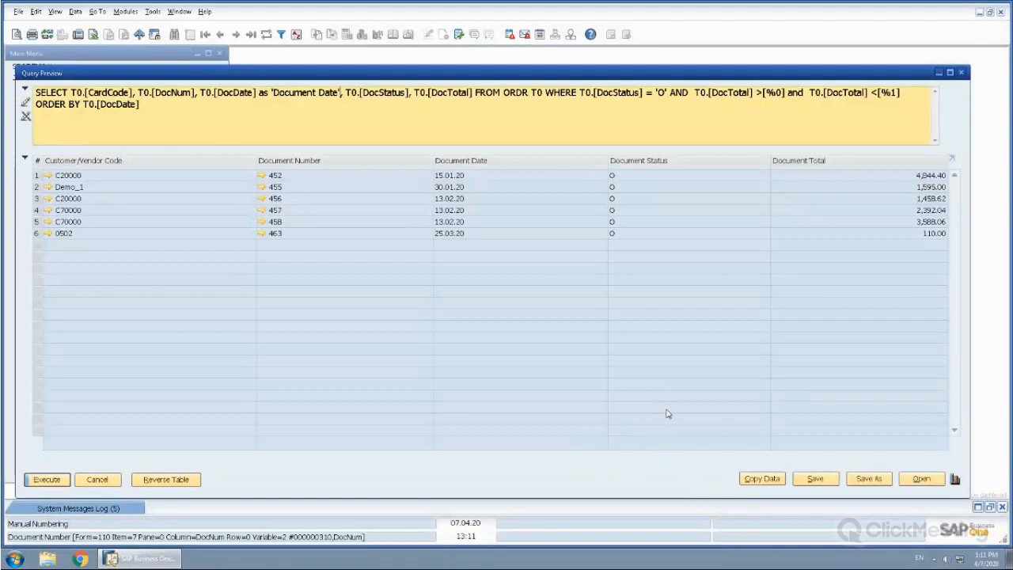
Save the query as Open Sales Orders in the User Queries category, and close the preview and the Query Generator
click(862, 478)
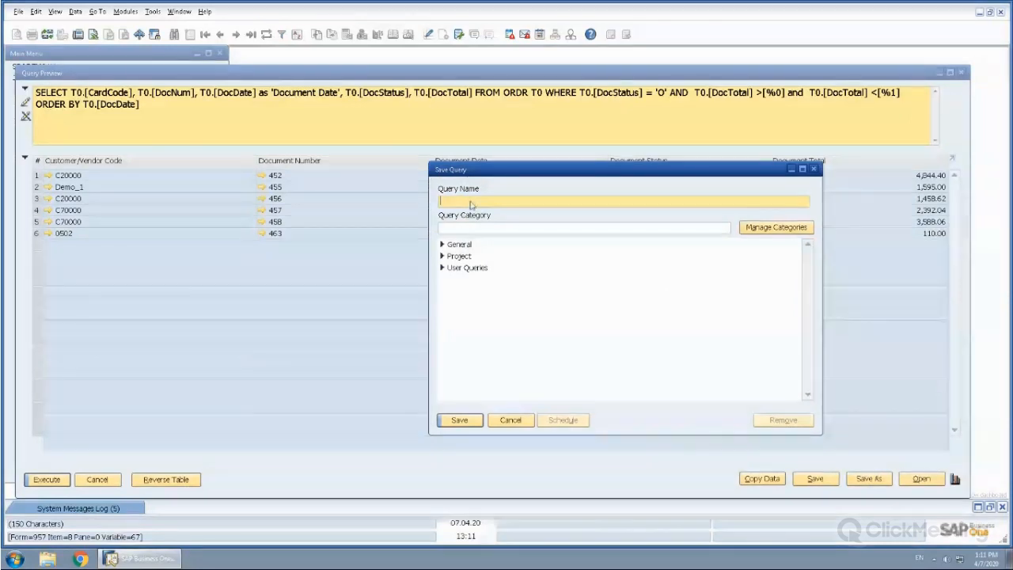
text(Open Sales Orders)
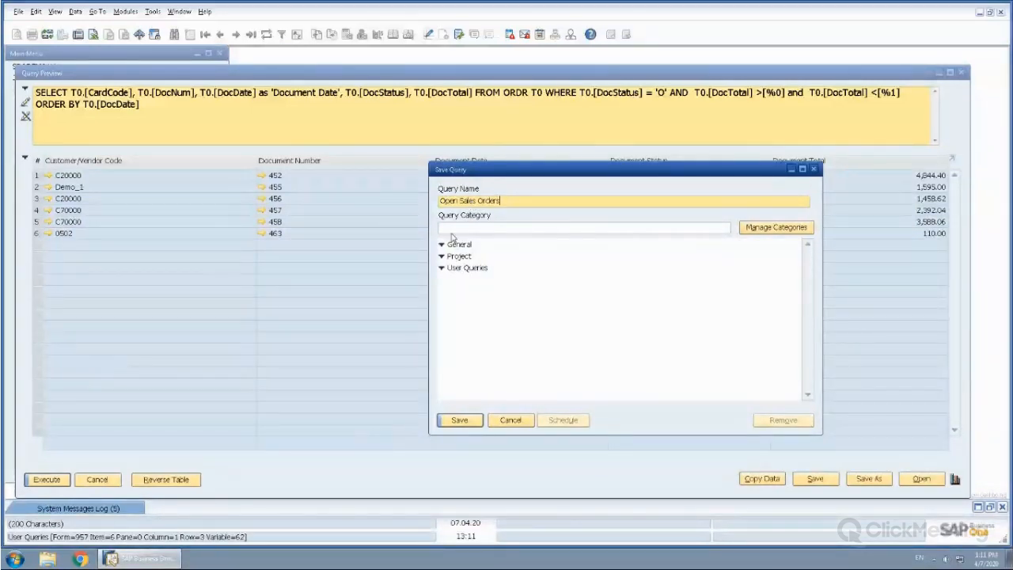
click(455, 269)
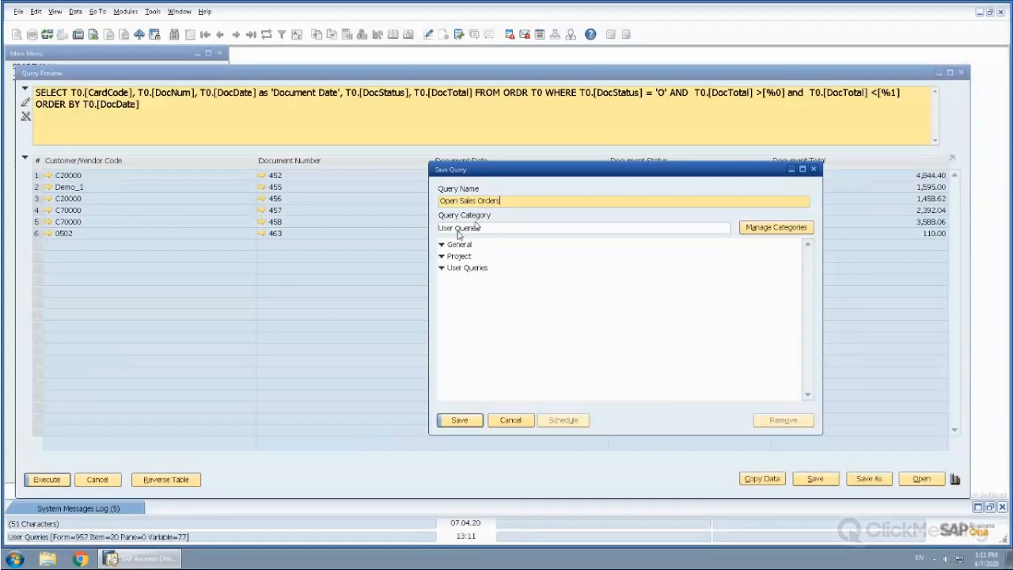
click(459, 422)
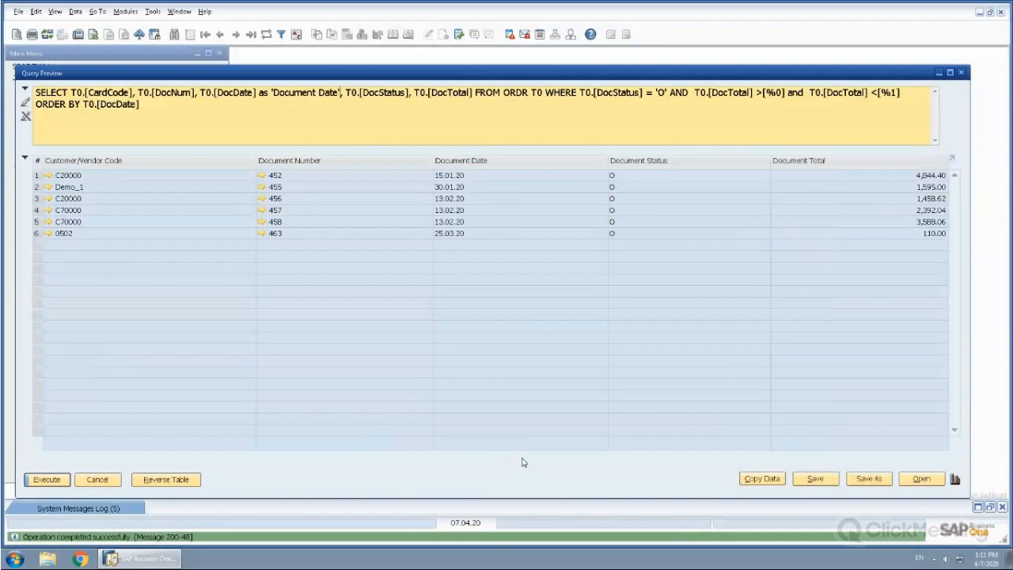
click(102, 480)
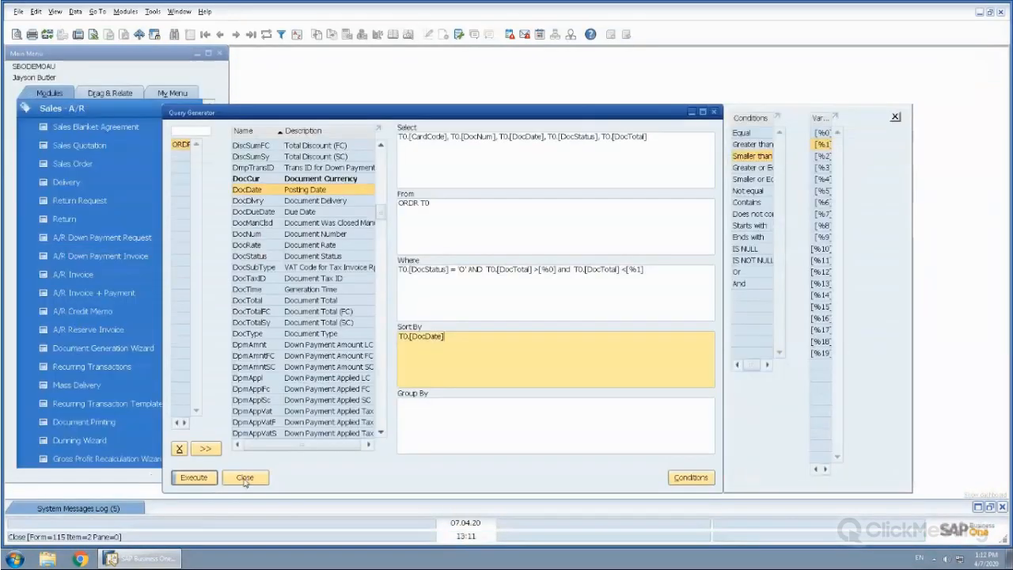
click(244, 478)
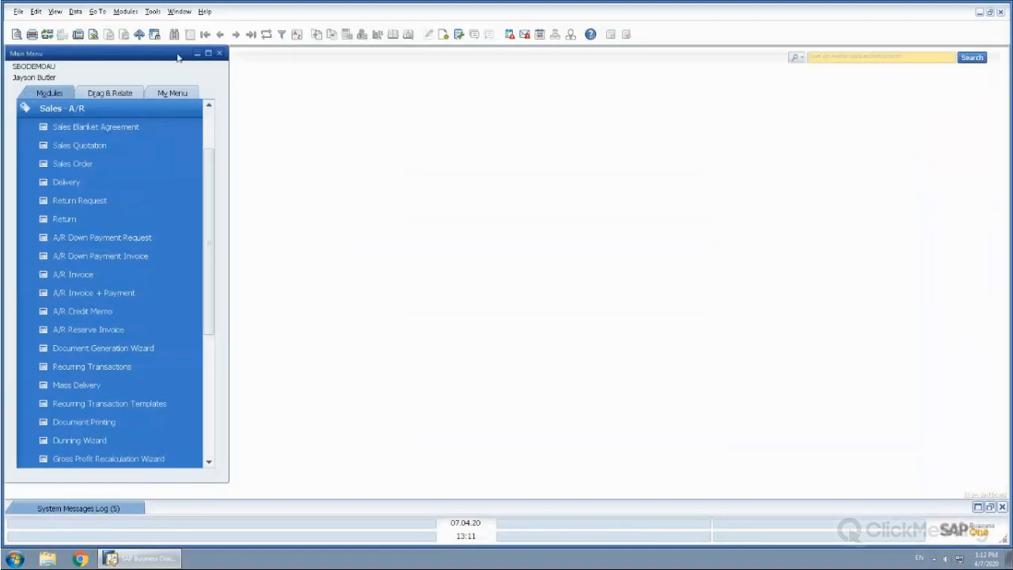
Open the saved Open Sales Orders query from the User Queries category
click(152, 12)
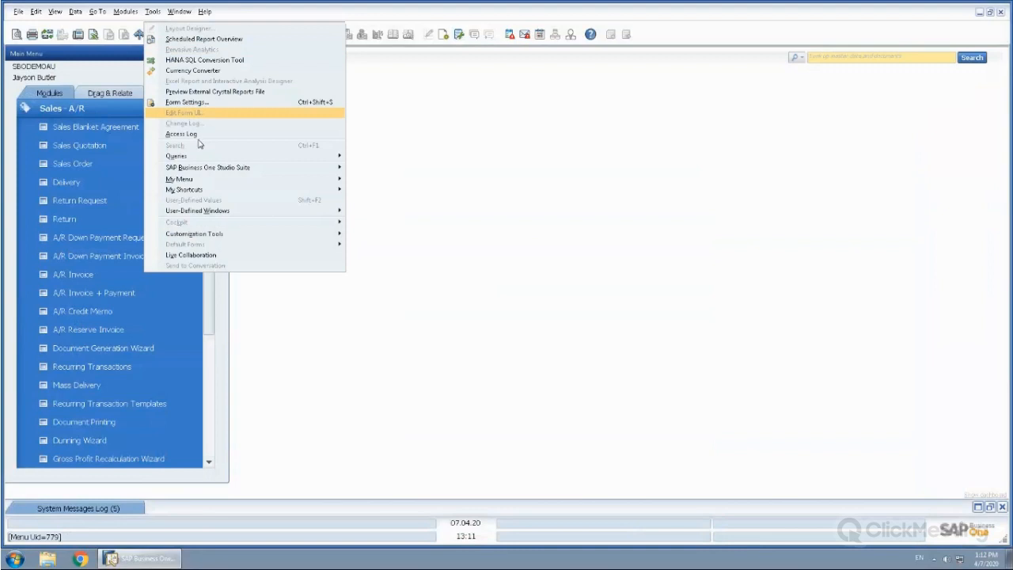
mouse_move(198, 155)
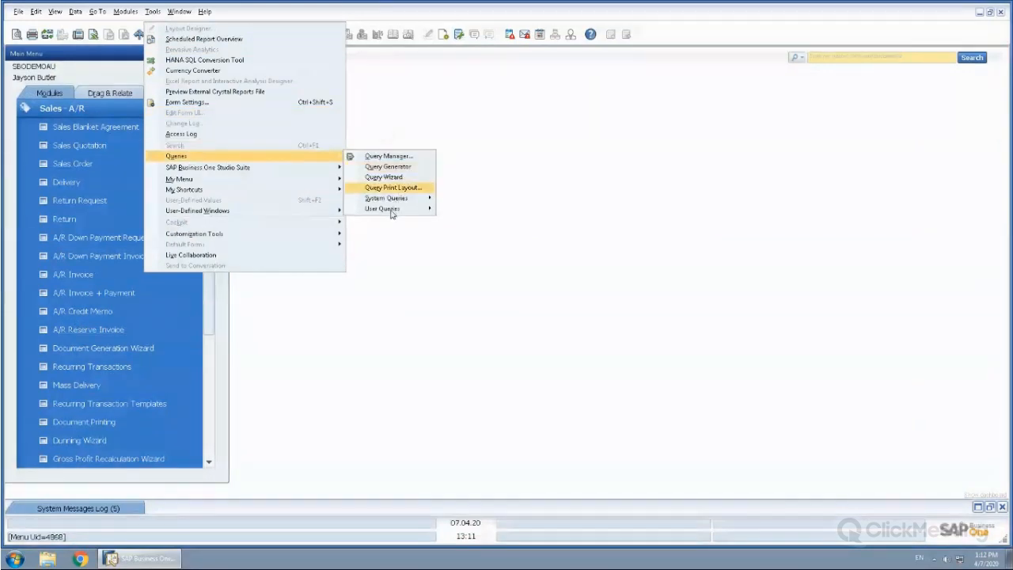
mouse_move(400, 209)
mouse_move(471, 231)
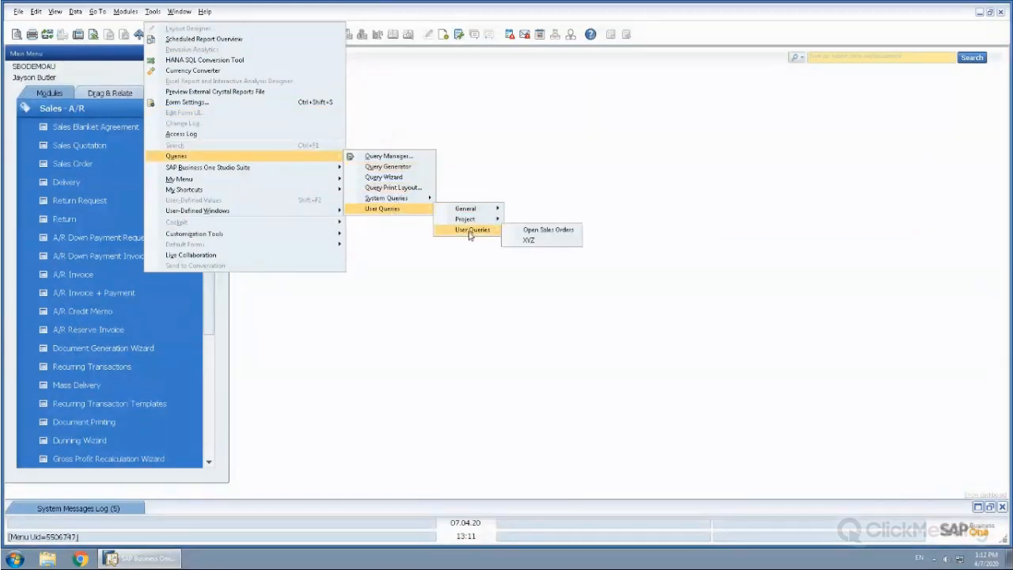
click(554, 230)
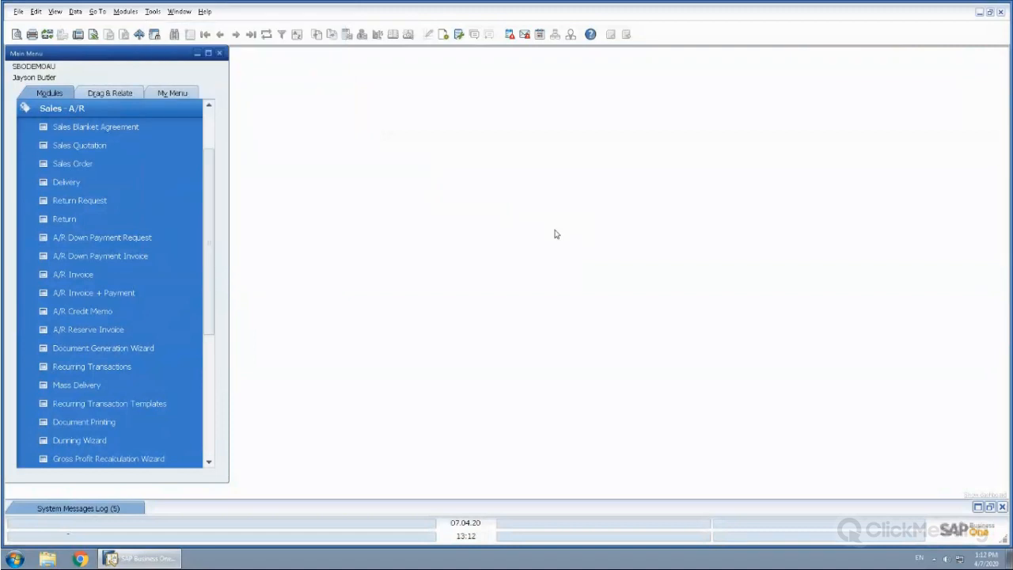
Run the saved query for document totals greater than 0 and smaller than 5000, and close its results
text(0)
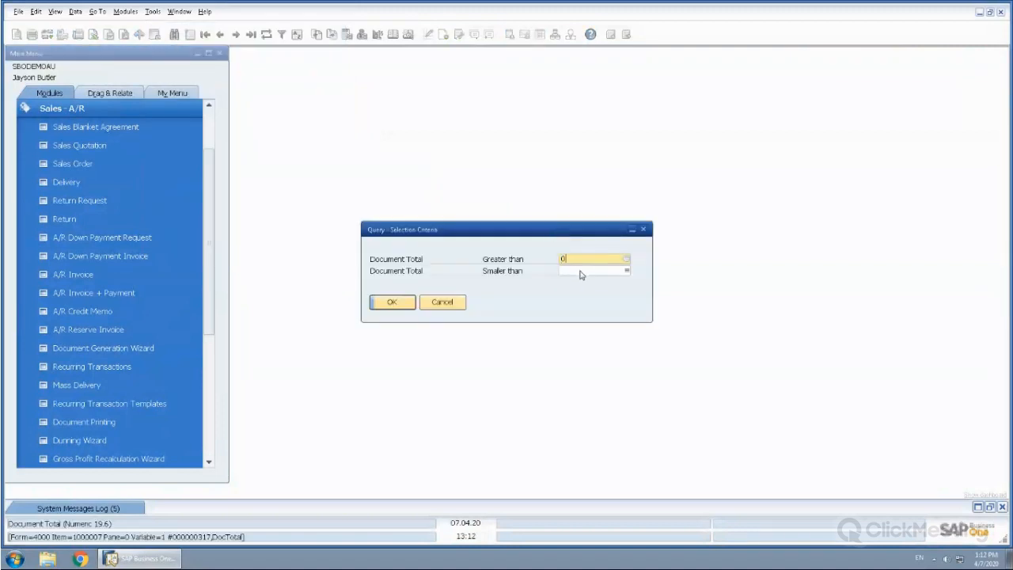
click(582, 270)
text(5000)
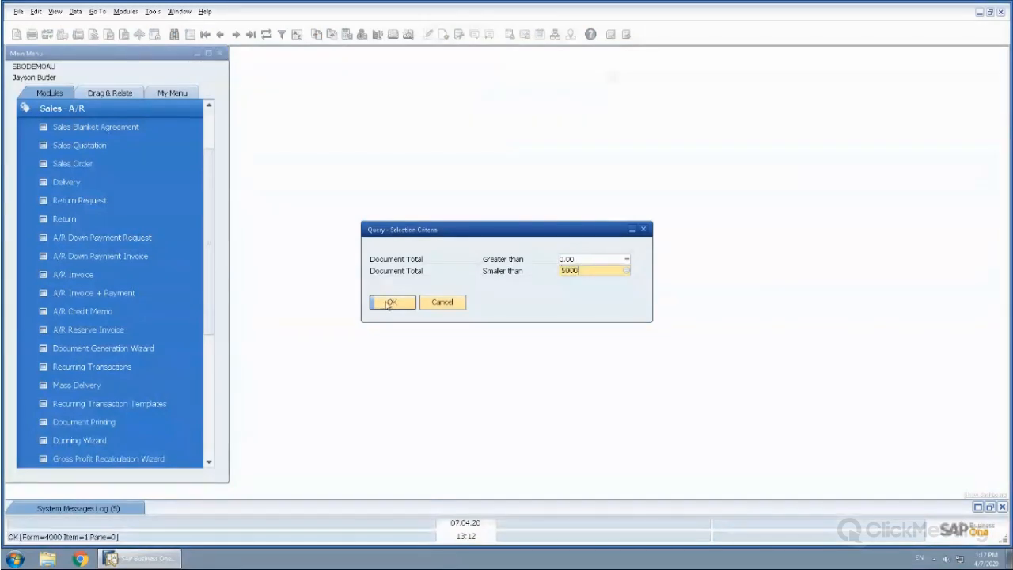
key(Return)
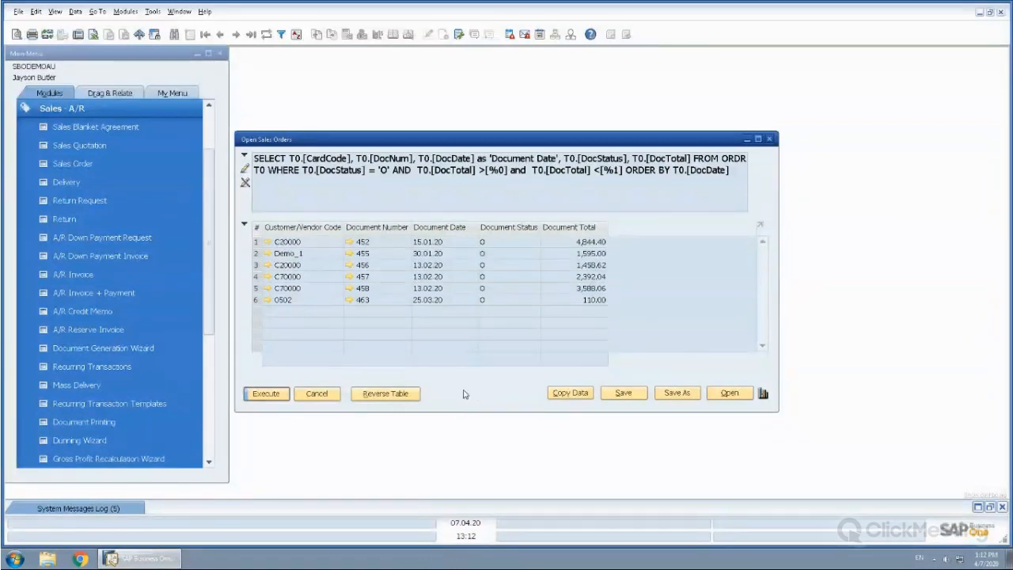
click(315, 394)
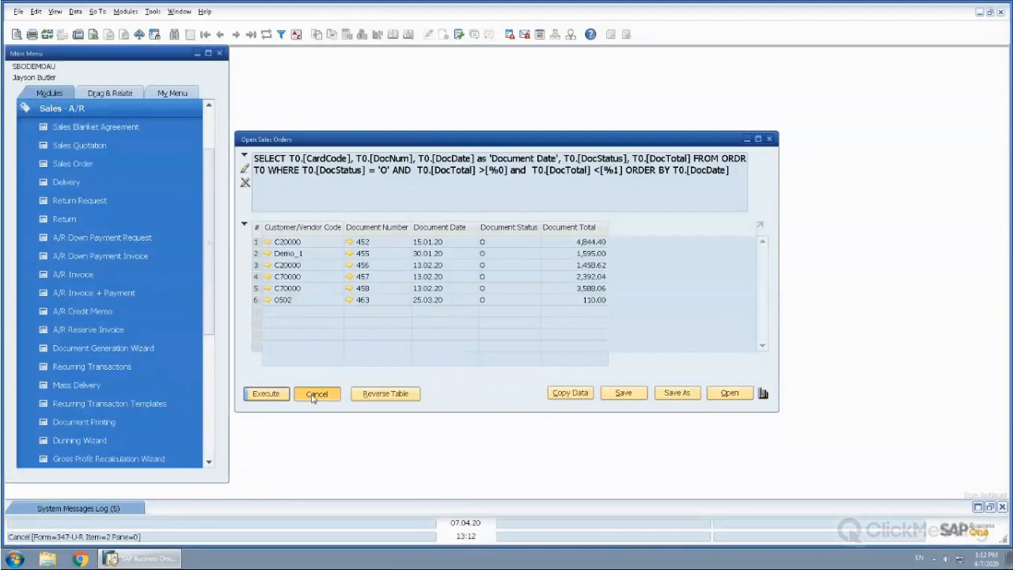
click(315, 394)
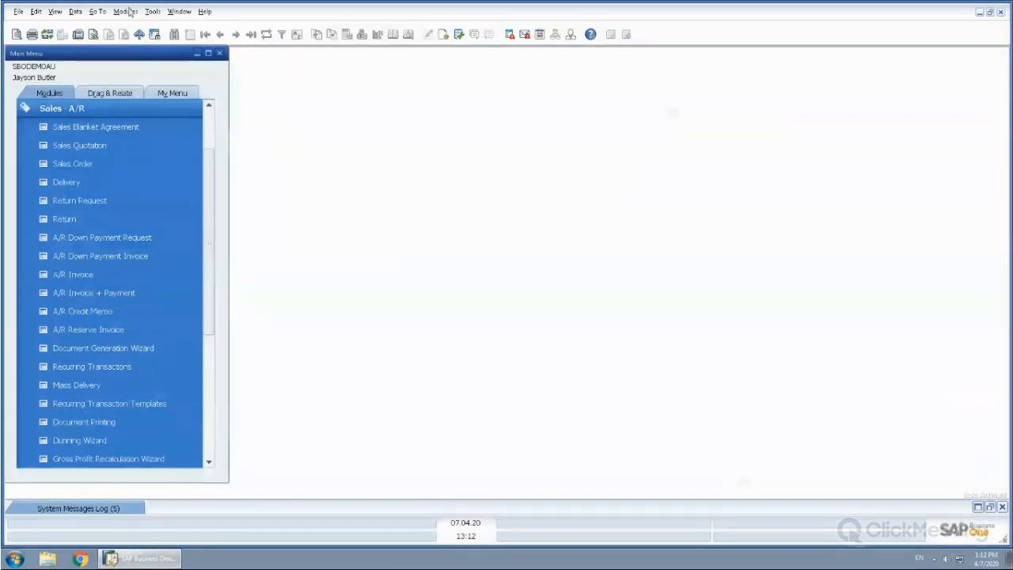
Start a new query in the Query Generator and add the ORDR and RDR1 tables as its sources
click(152, 12)
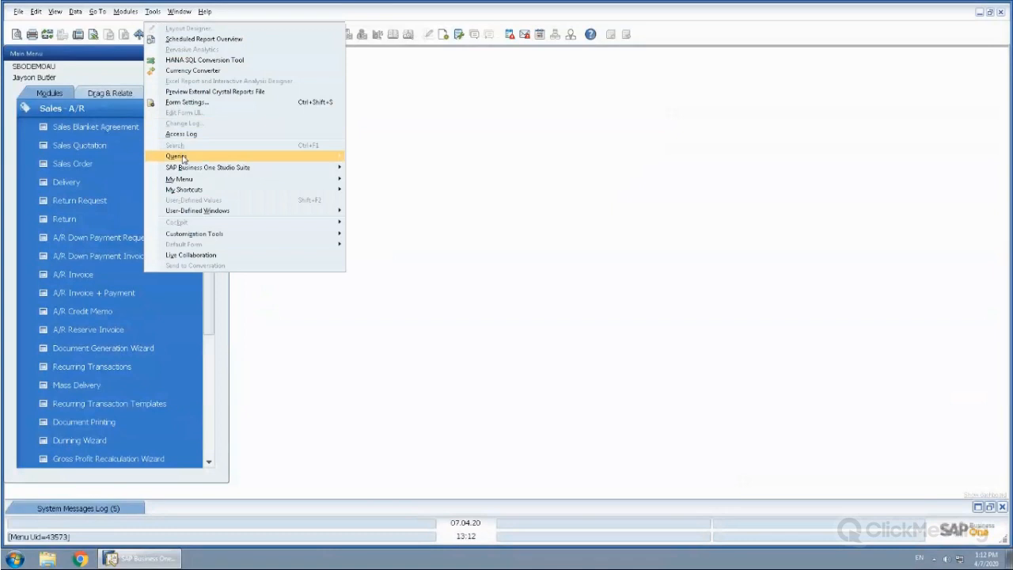
mouse_move(182, 157)
click(391, 167)
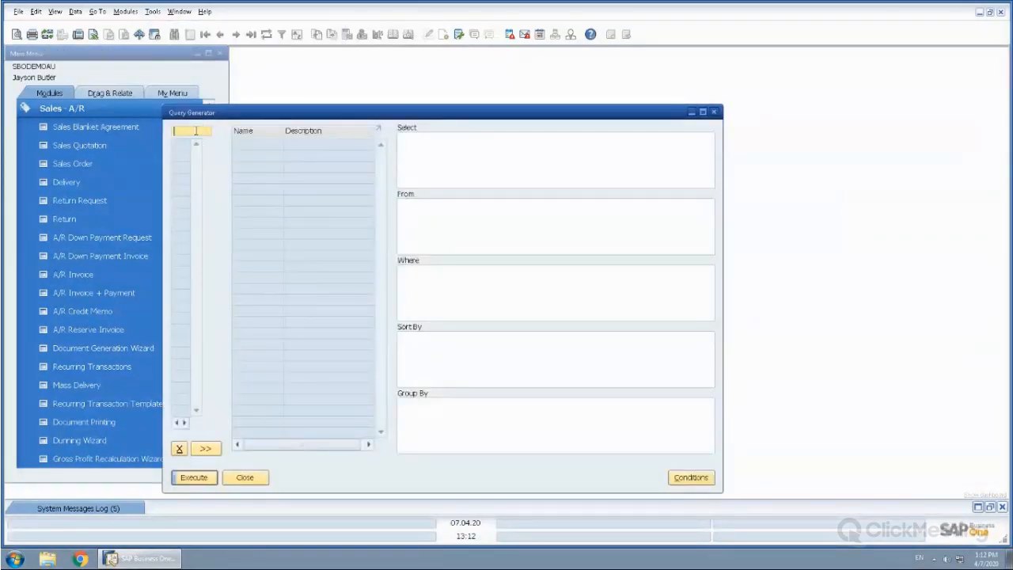
text(ORDR)
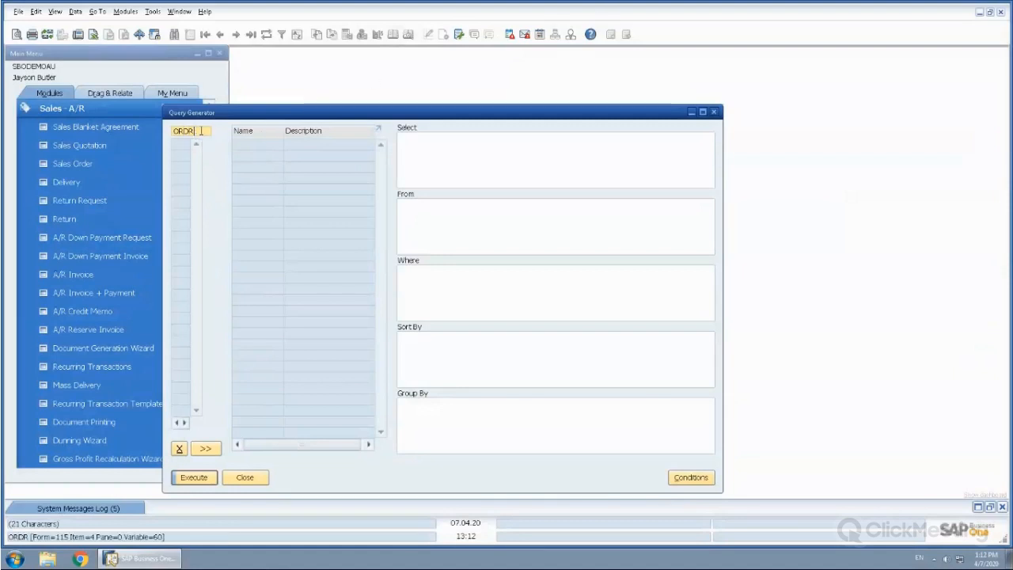
key(Tab)
key(Tab)
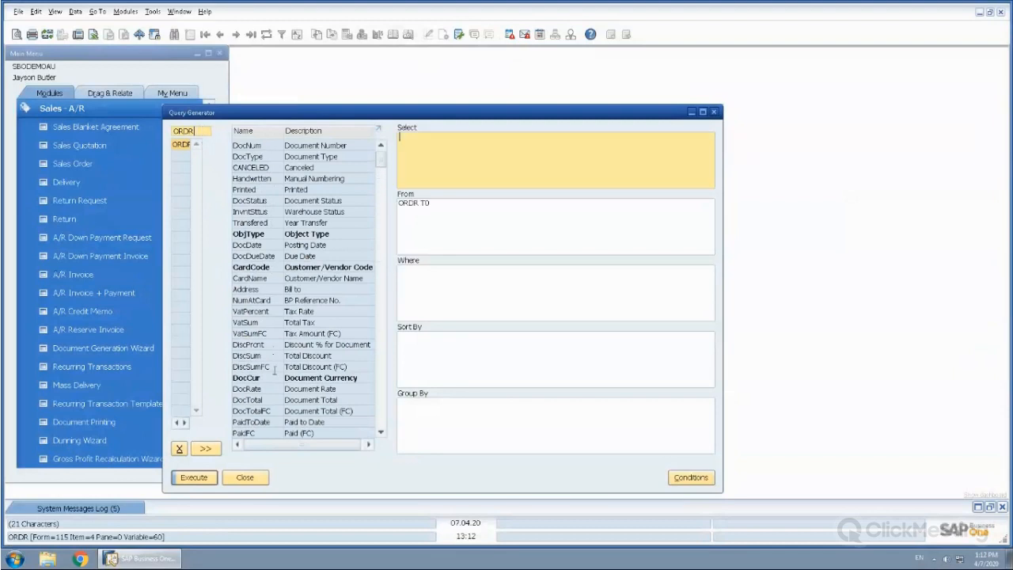
click(191, 131)
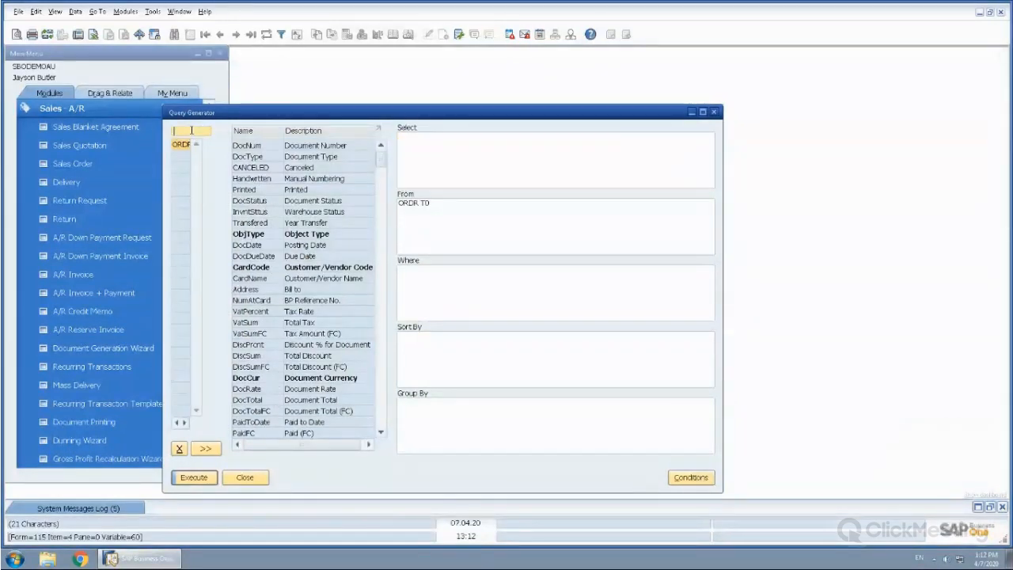
text(RDR1)
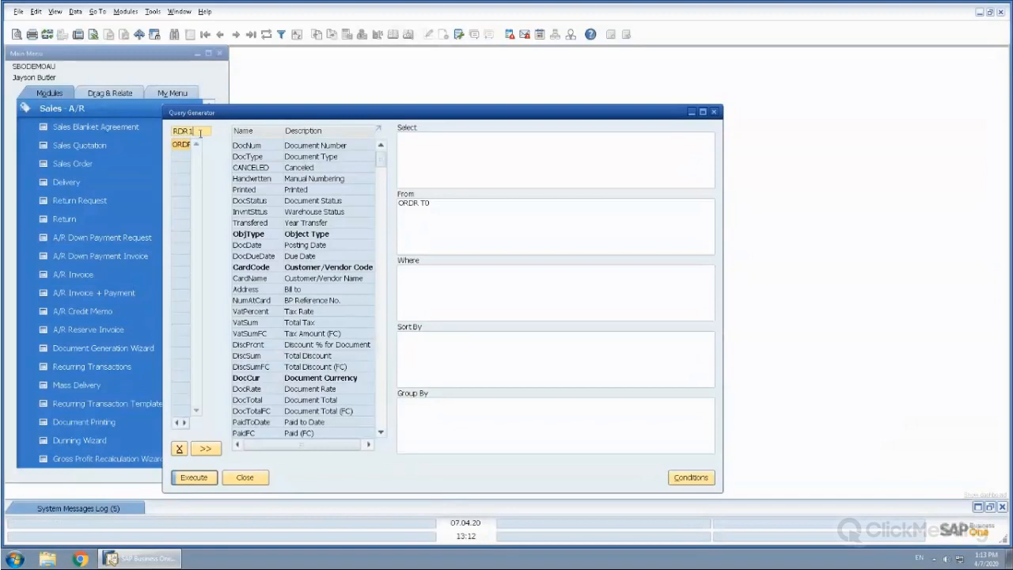
key(Return)
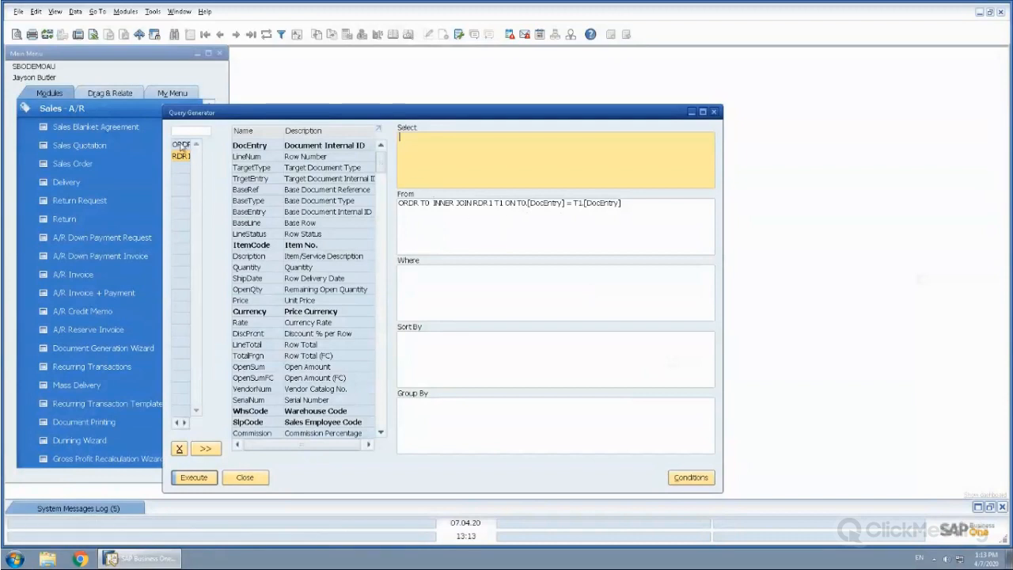
Add the CardCode, DocNum, DocRate and DocStatus fields from ORDR to the query's Select clause
click(181, 147)
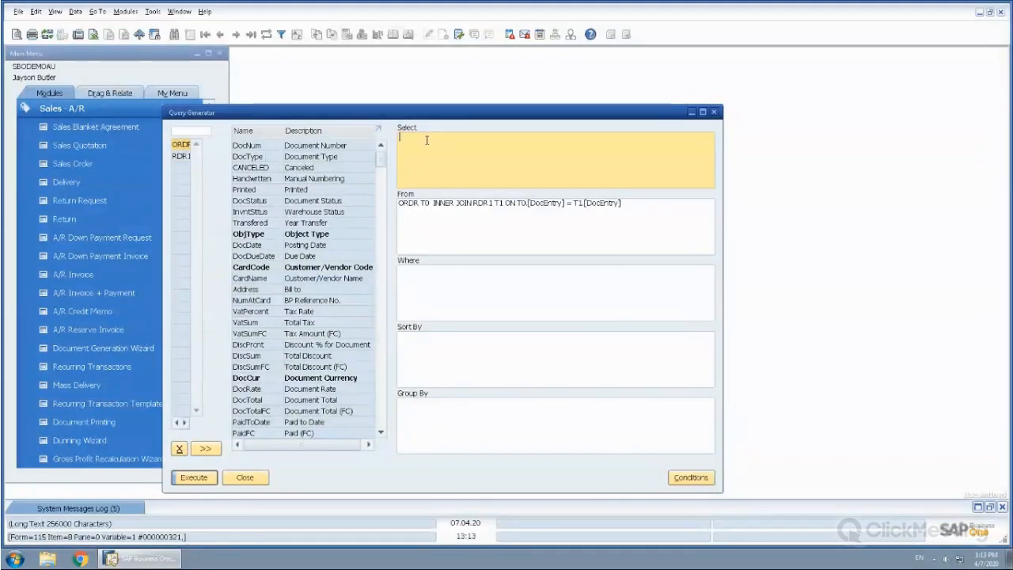
double_click(250, 268)
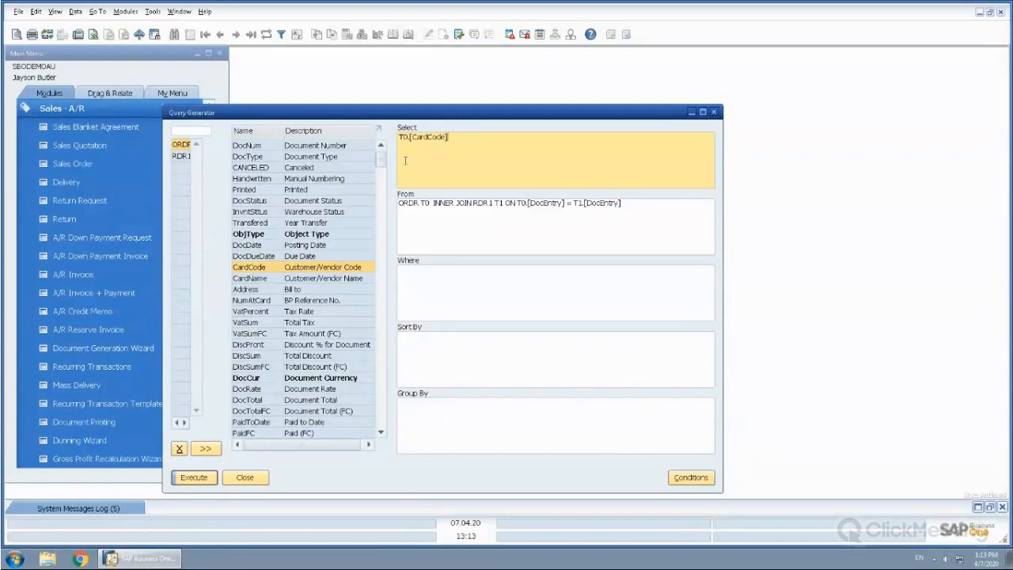
double_click(246, 145)
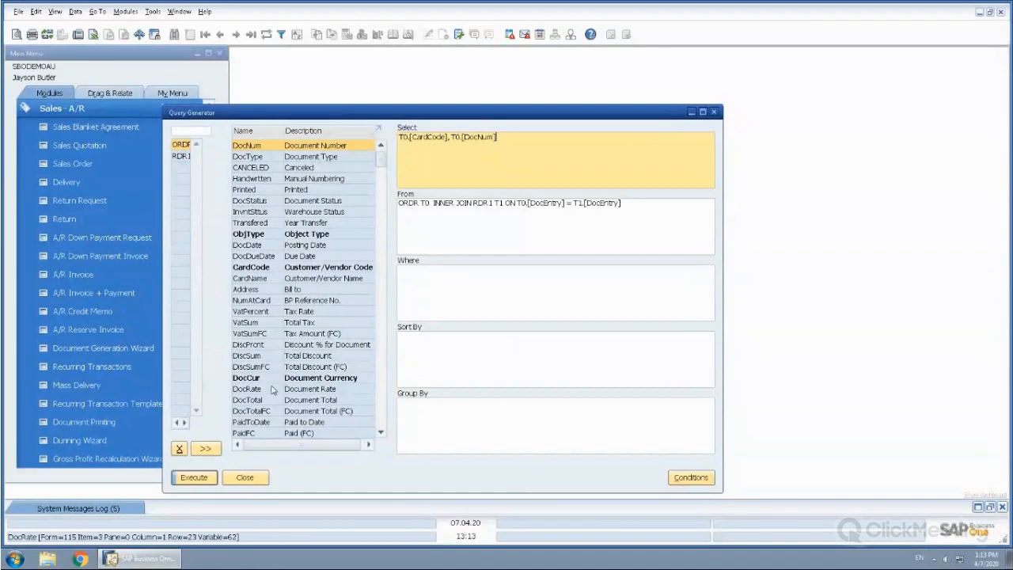
double_click(265, 388)
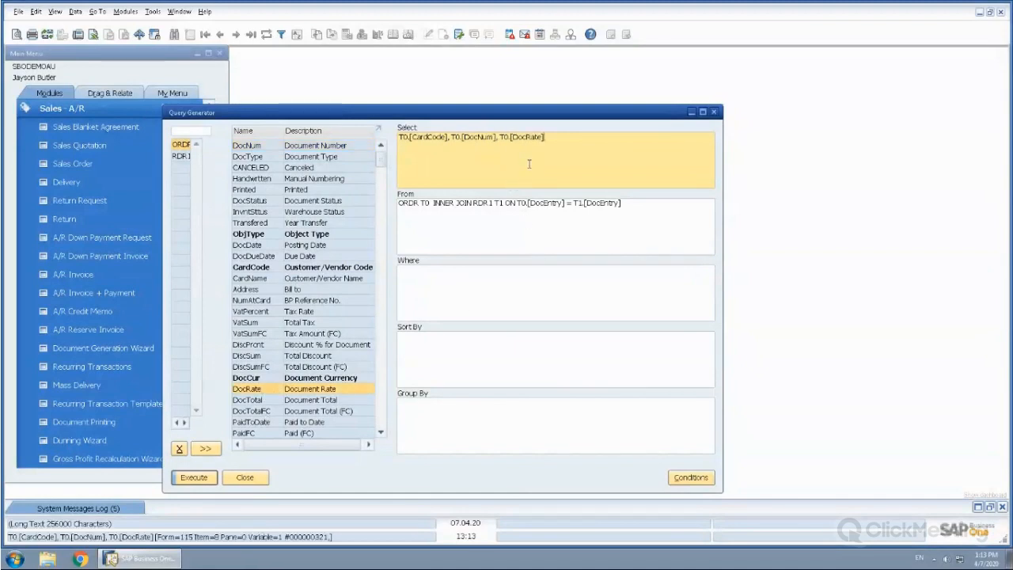
double_click(253, 201)
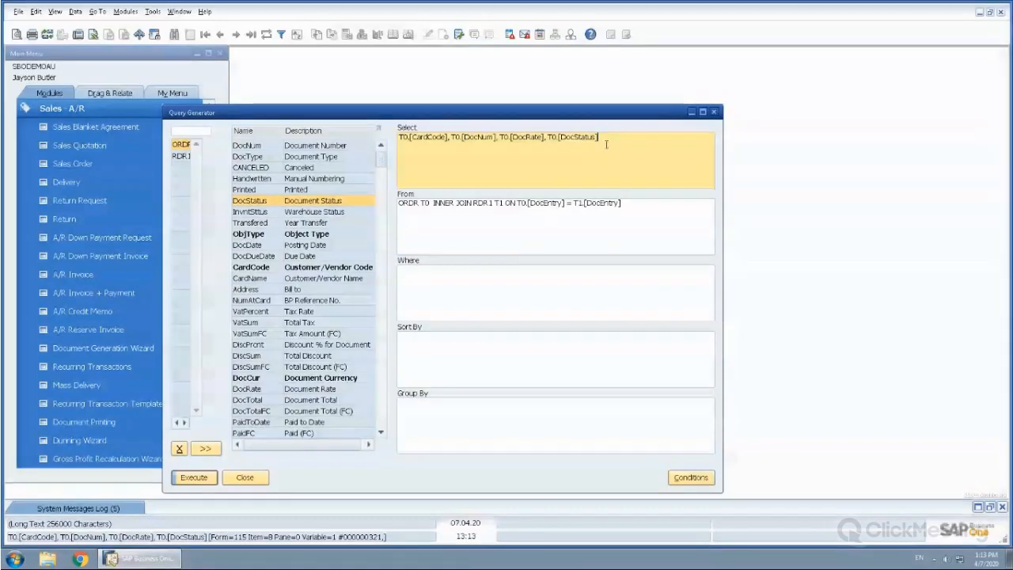
Add the ItemCode and Dscription fields from RDR1 to the query's Select clause
click(180, 156)
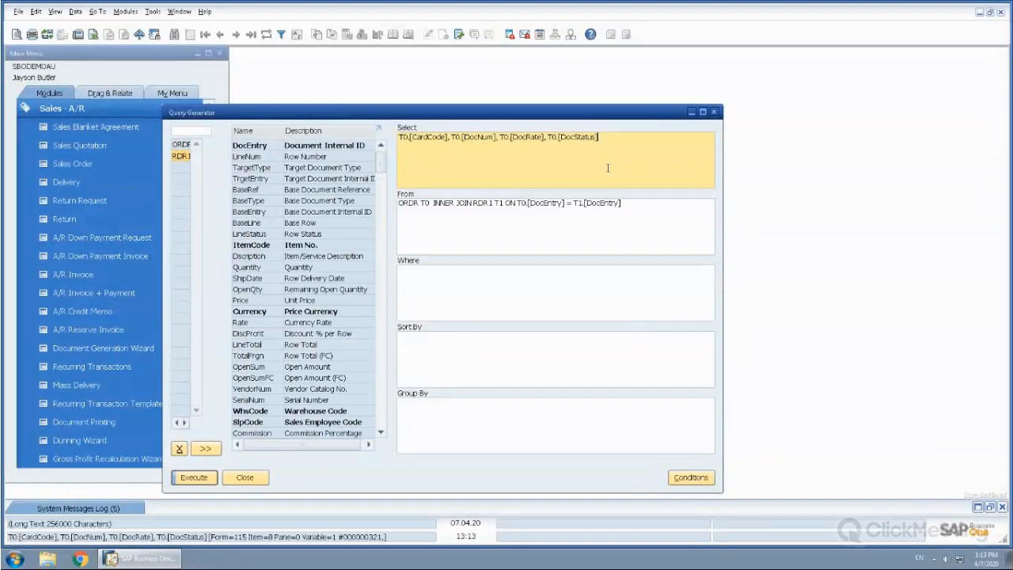
double_click(258, 245)
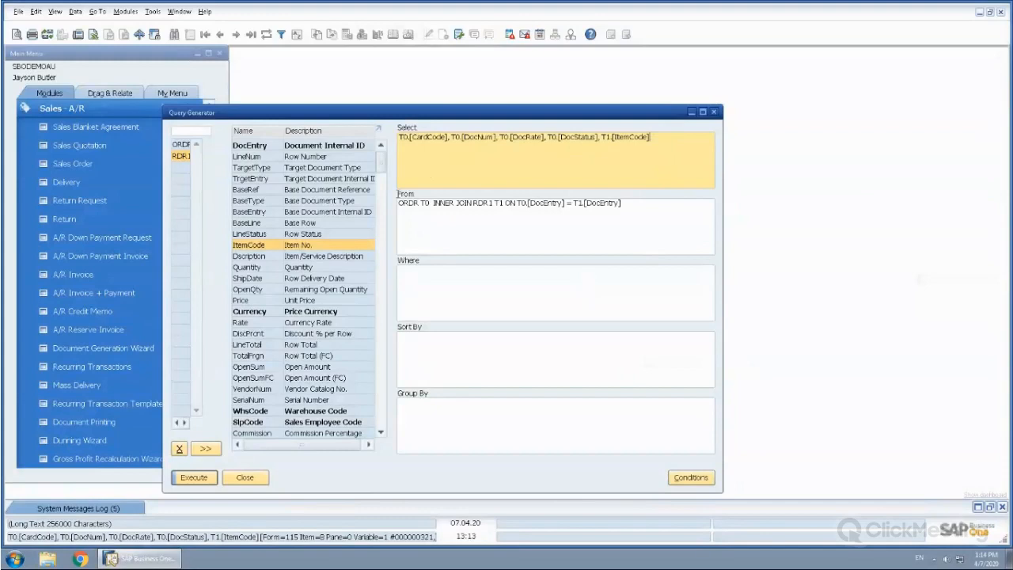
double_click(264, 258)
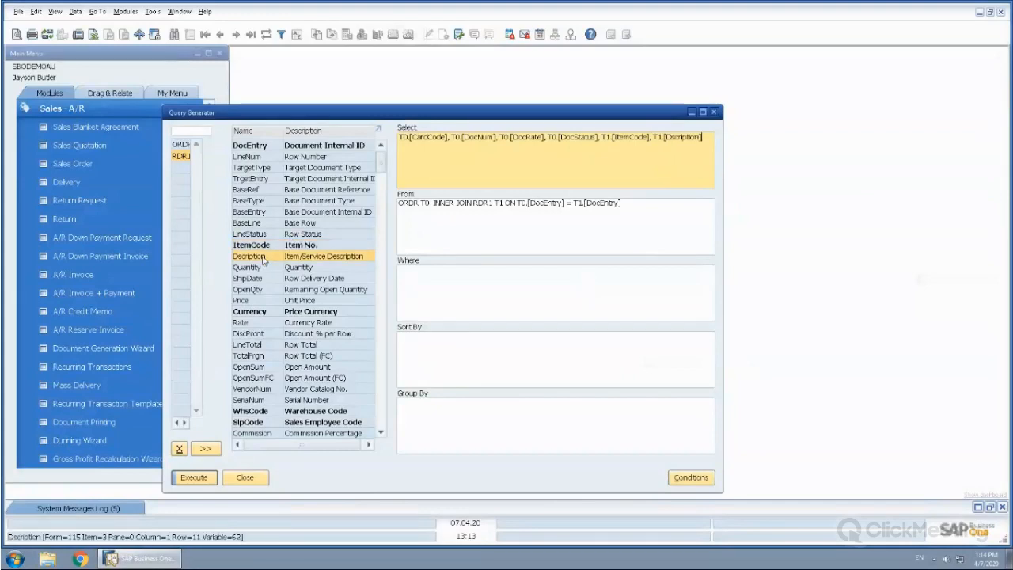
Restrict the query to T0.[DocStatus] = 'O' in the Where clause and execute it
click(423, 279)
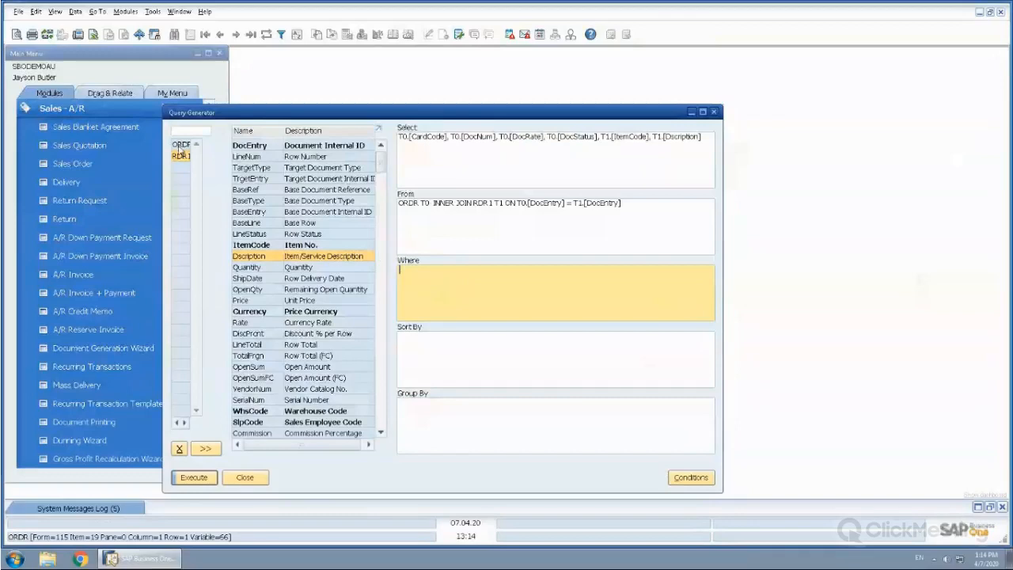
click(180, 145)
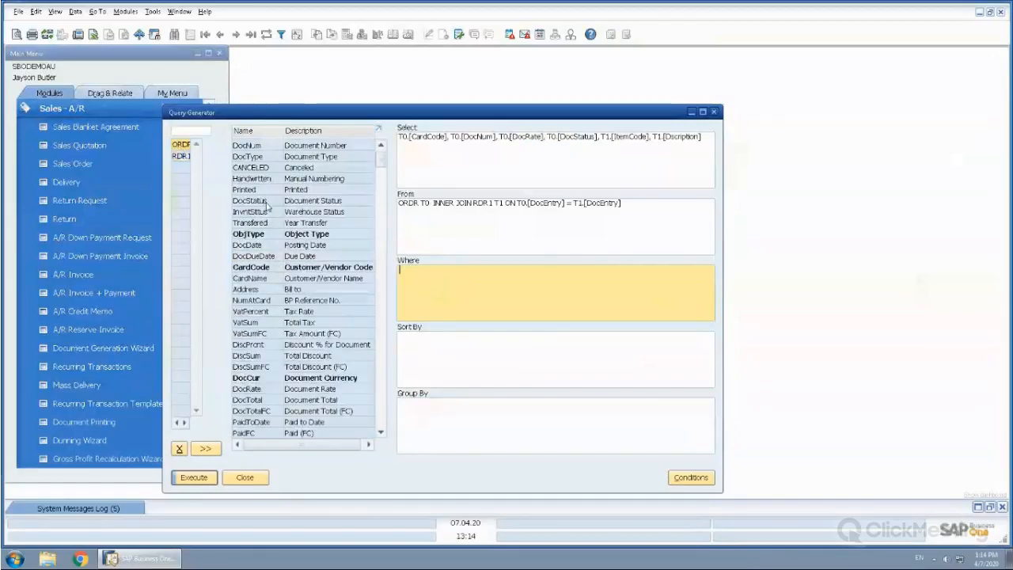
drag(263, 203, 478, 272)
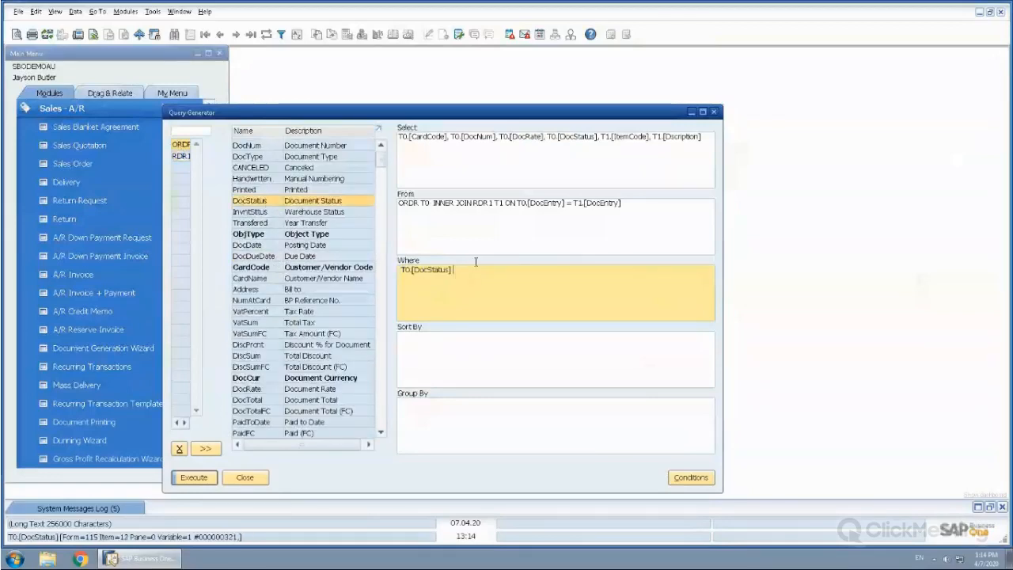
text(= )
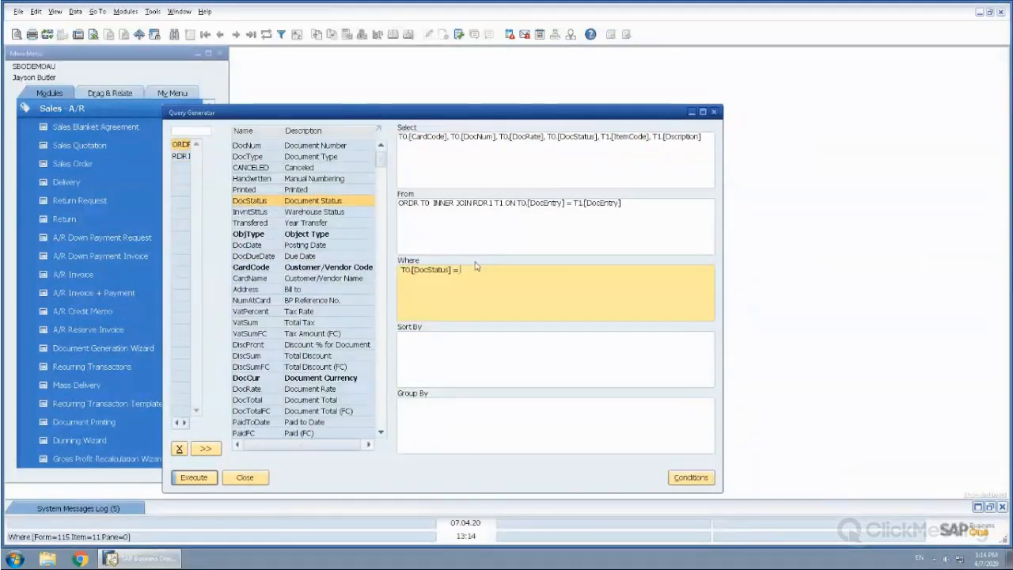
text('O')
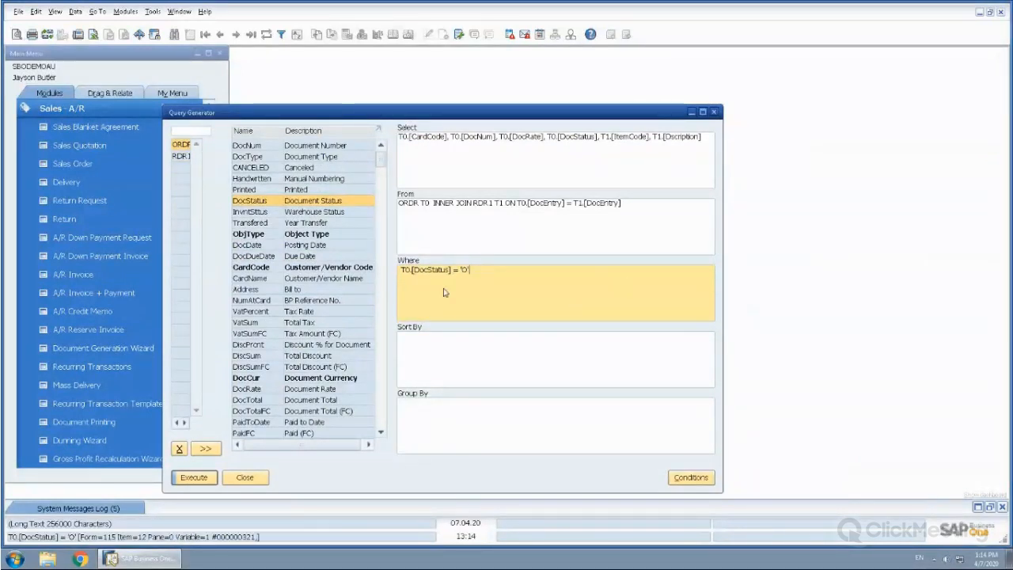
click(187, 481)
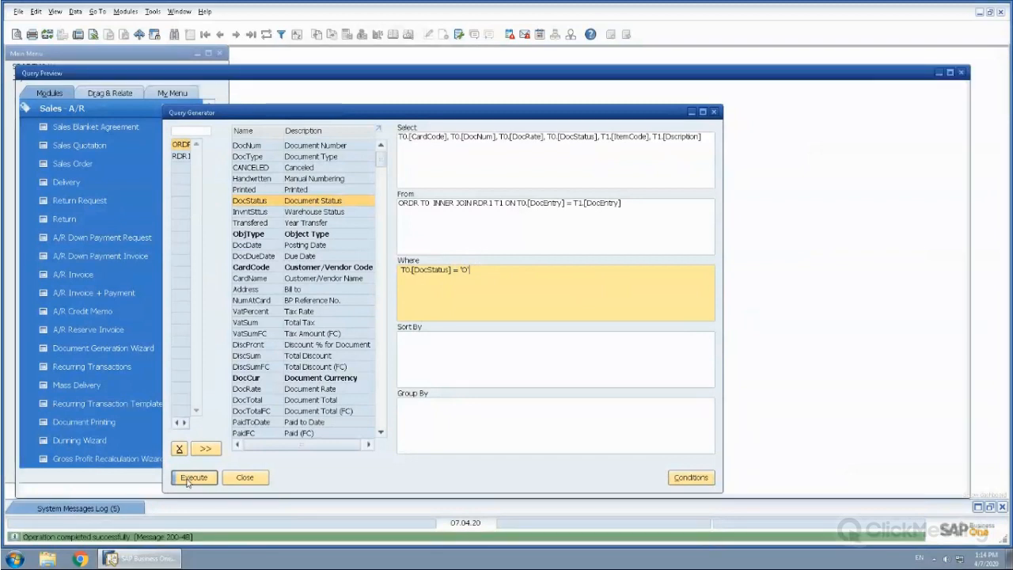
Browse the query results and open the sales order linked in row 16, moving its window to compare its item lines with the results
scroll(958, 394, down, 5)
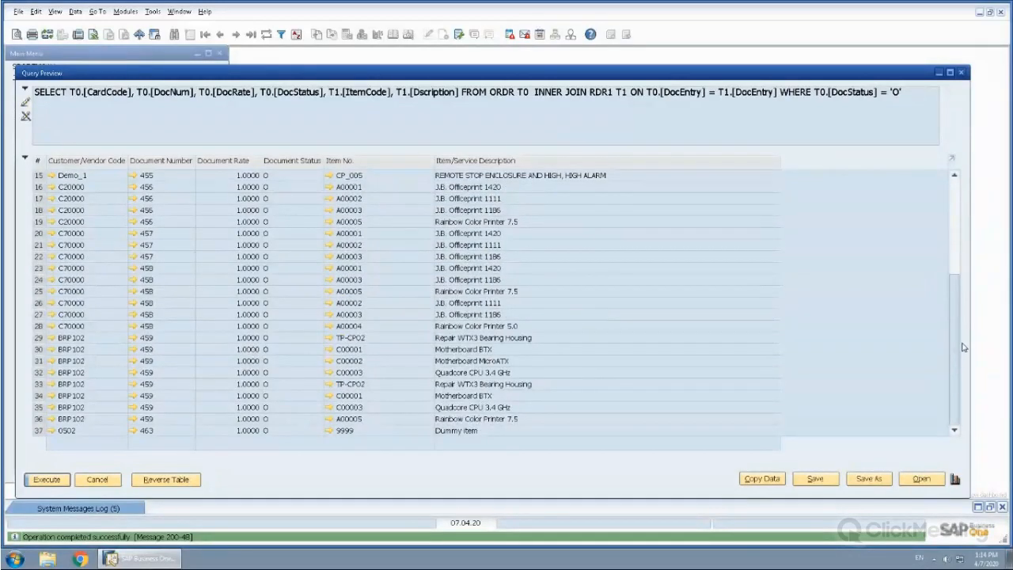
scroll(967, 317, up, 5)
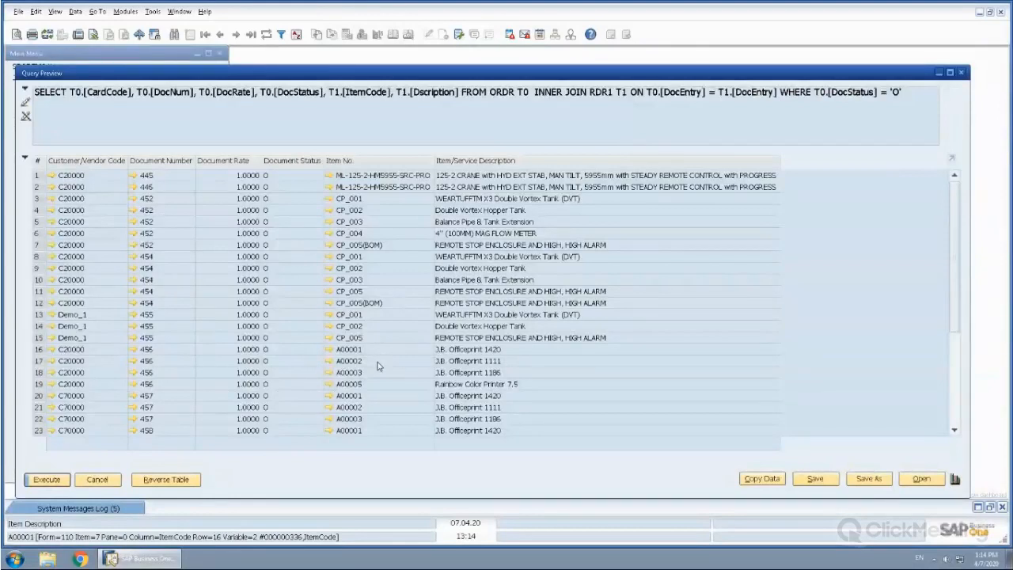
click(132, 349)
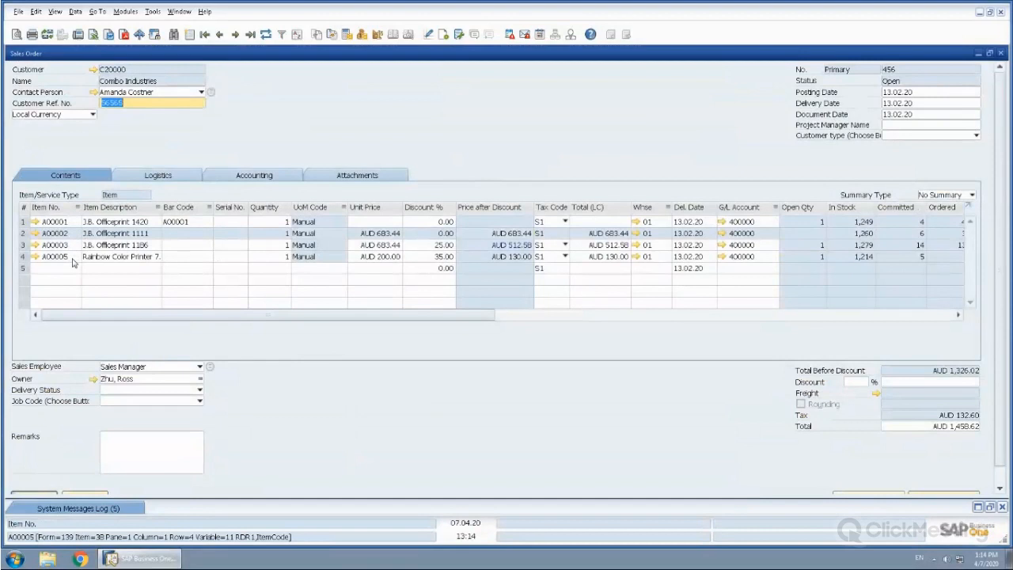
drag(380, 57, 703, 67)
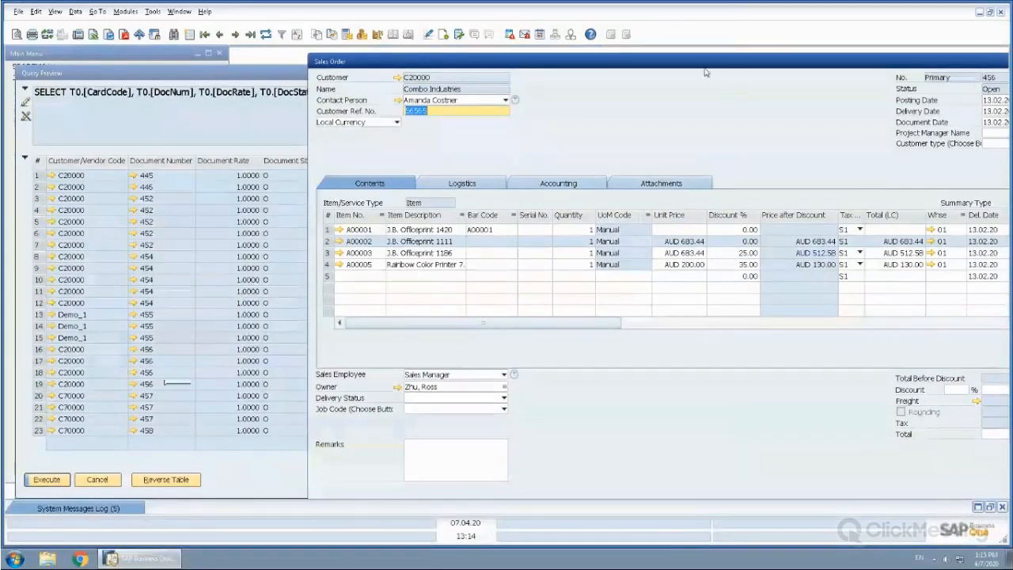
drag(700, 67, 472, 66)
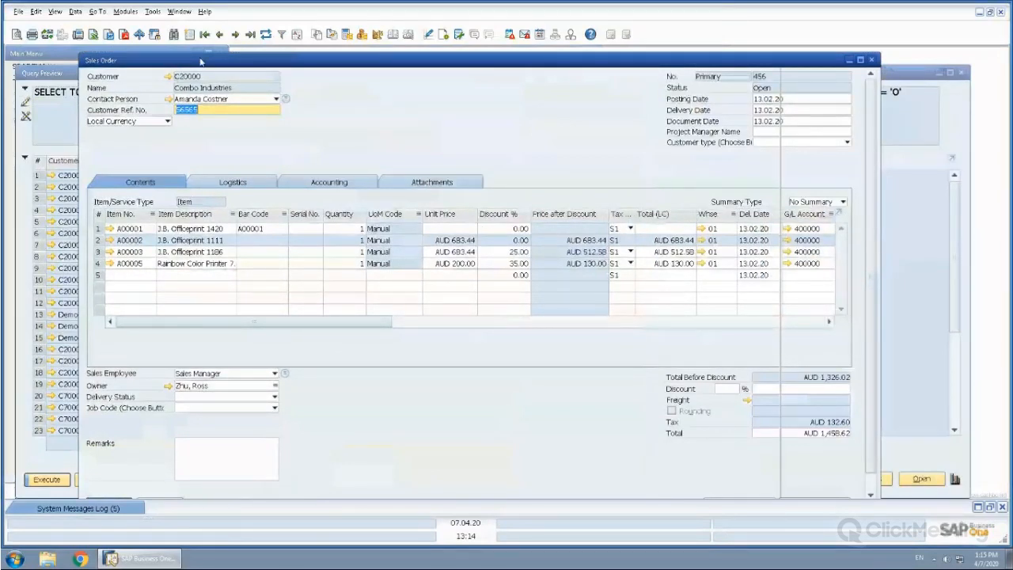
Check the Row Status of the sales order's second item line, the J.B. Officeprint 1111, and close the order
click(99, 241)
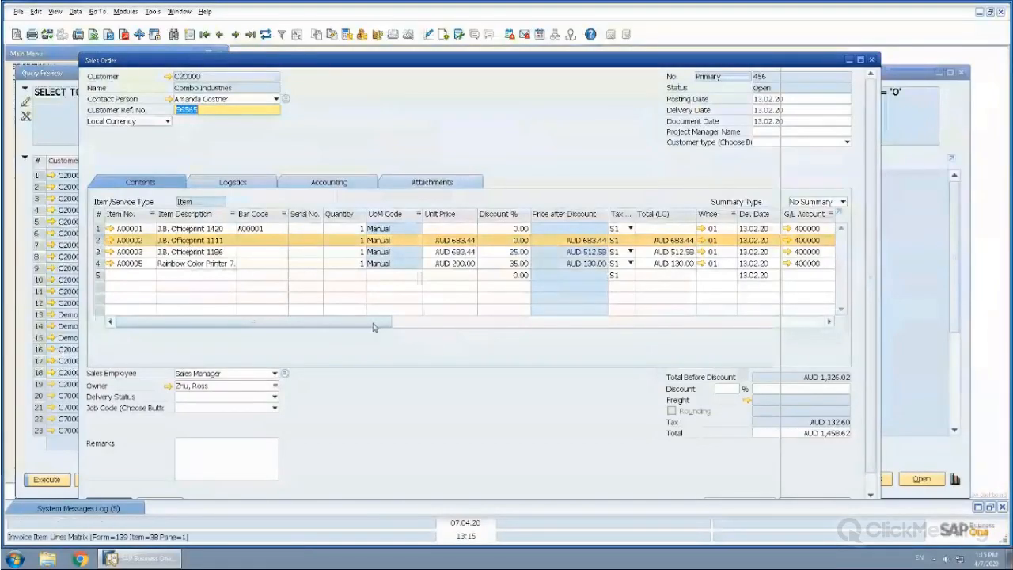
drag(372, 325, 491, 336)
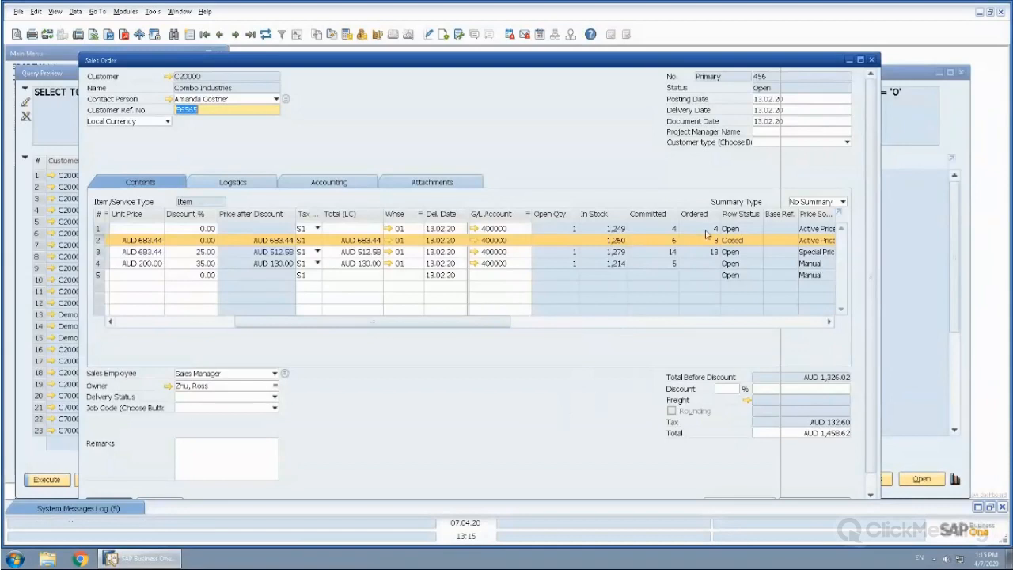
click(872, 61)
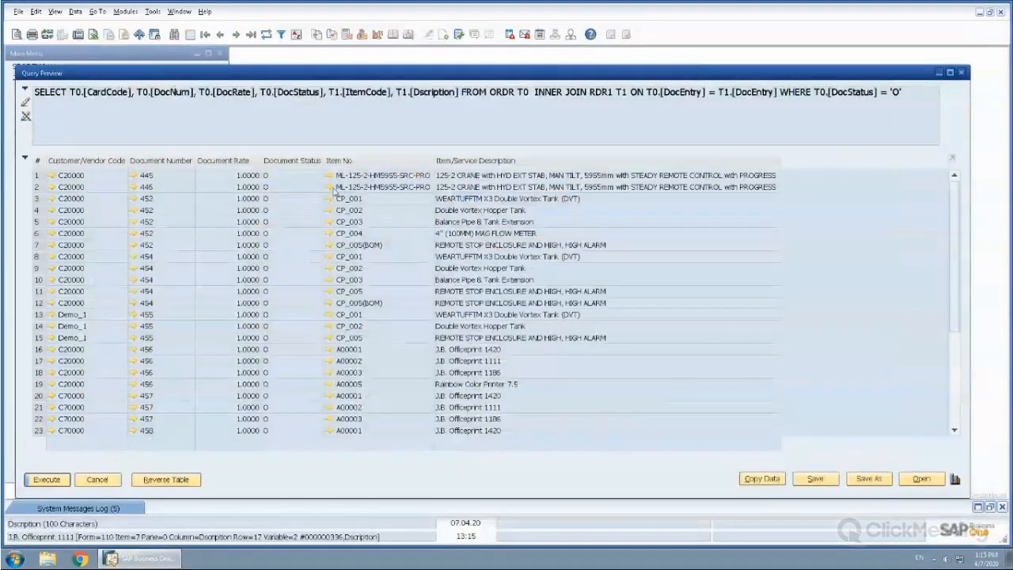
Return to the query definition, add the LineStatus field from RDR1 to the Select clause, and execute the query
click(97, 479)
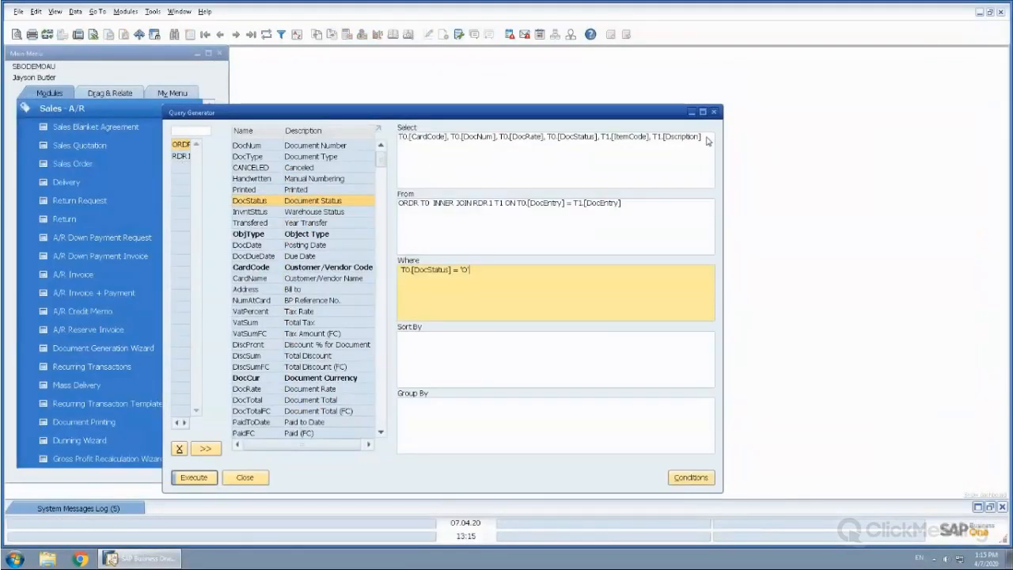
click(182, 157)
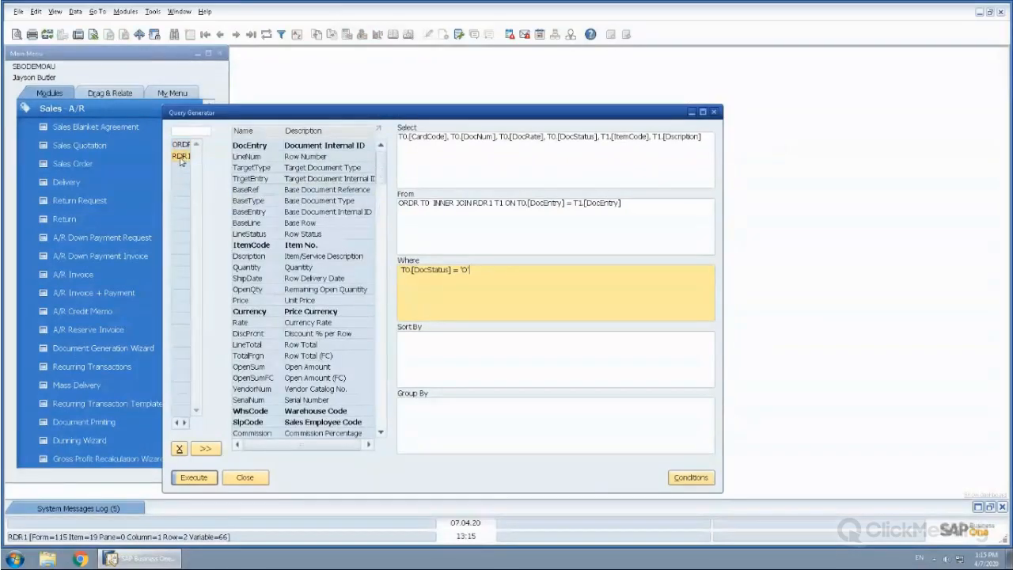
double_click(261, 133)
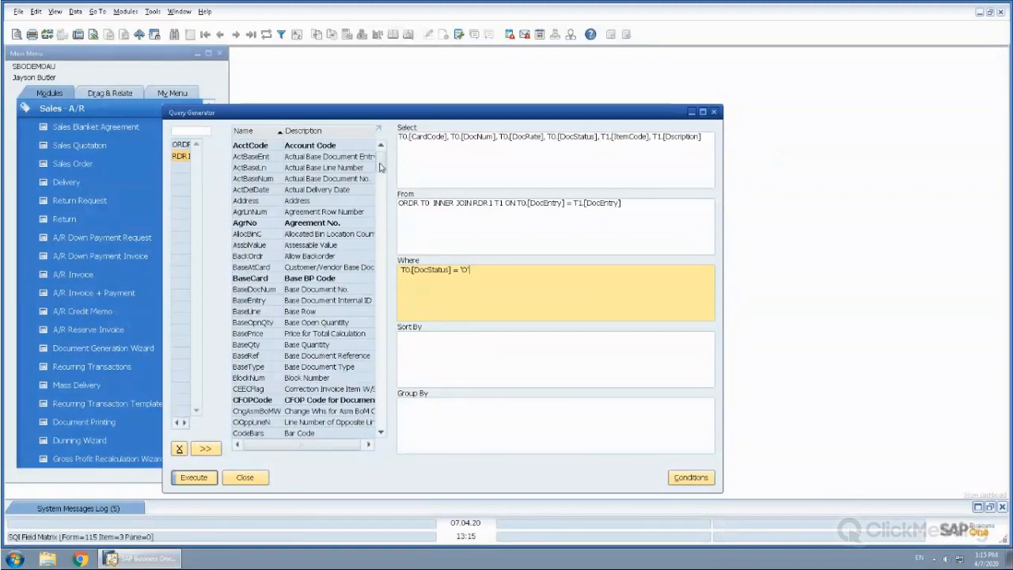
drag(380, 165, 380, 250)
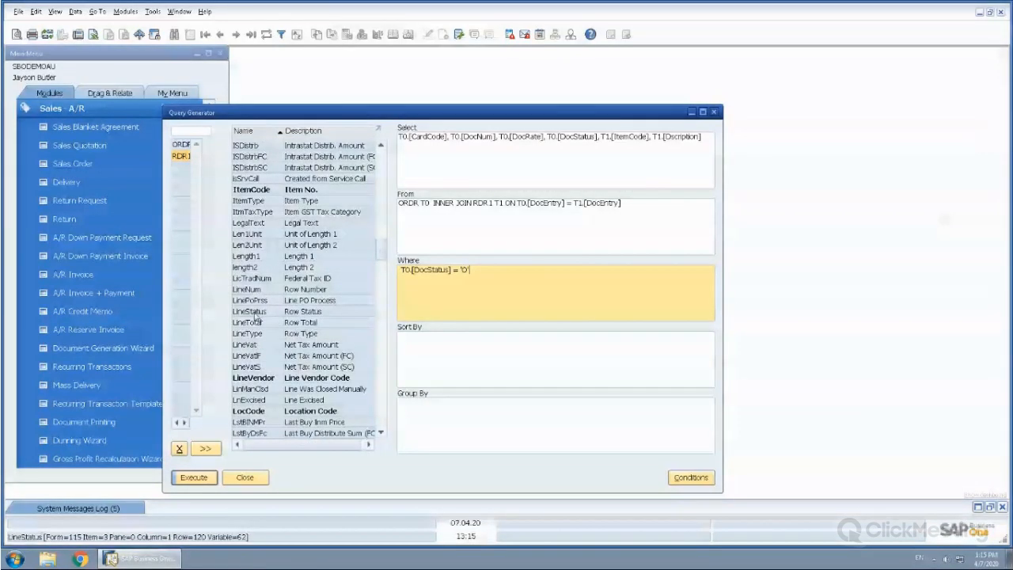
click(548, 143)
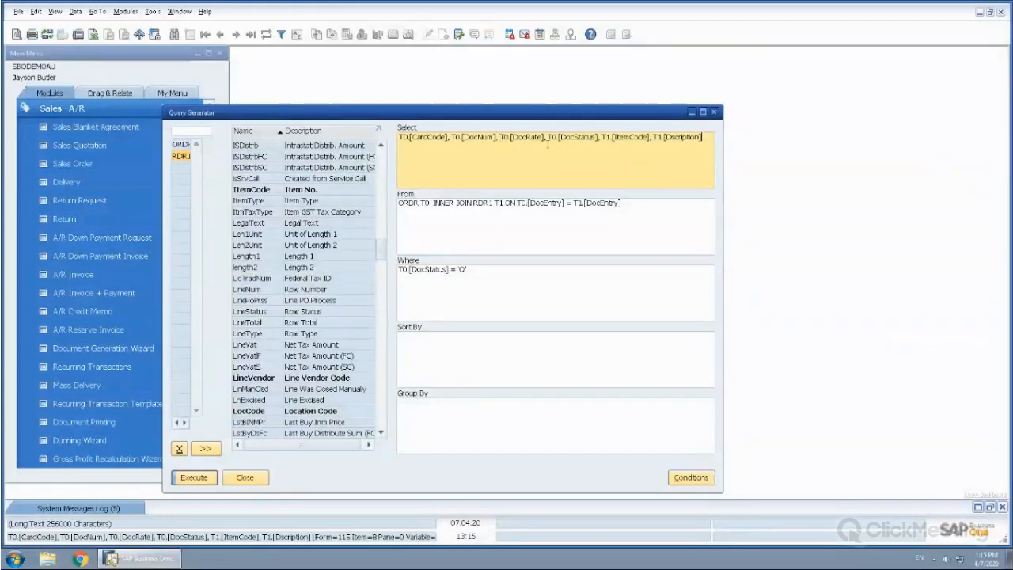
double_click(262, 313)
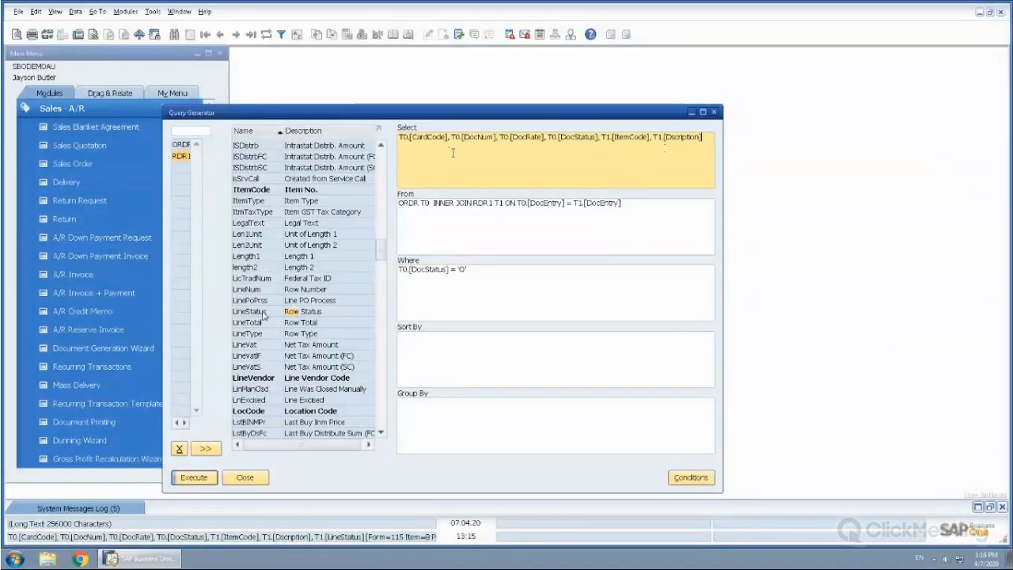
click(186, 481)
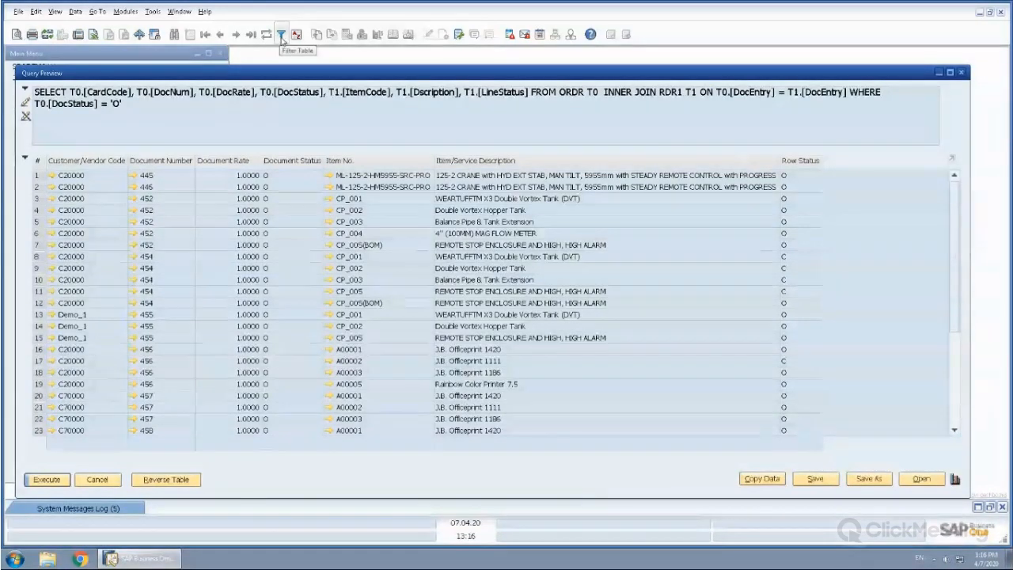
Filter the query results with the Equal rule on Document Number for the sales order just examined, and execute the query again
click(280, 36)
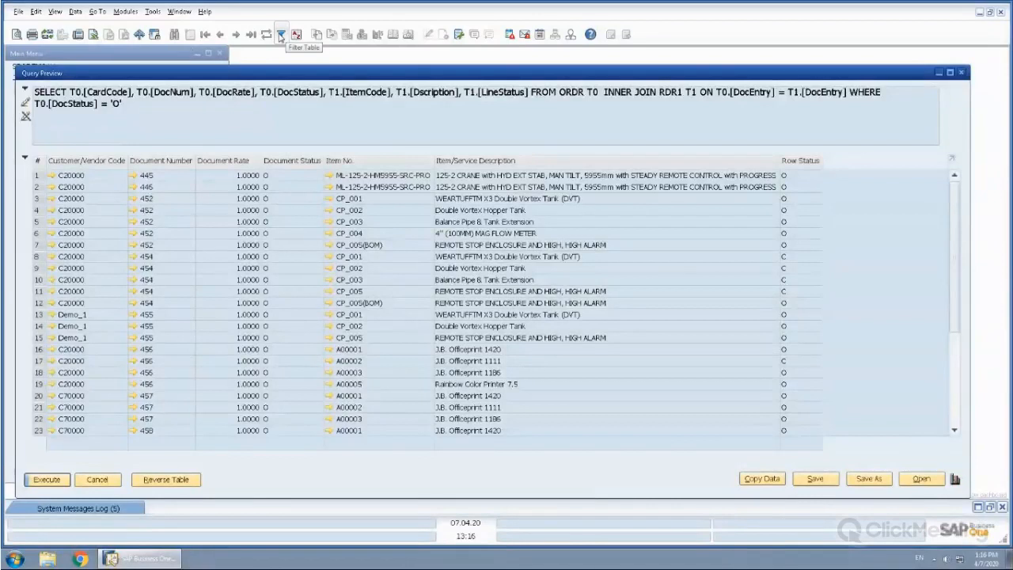
click(280, 36)
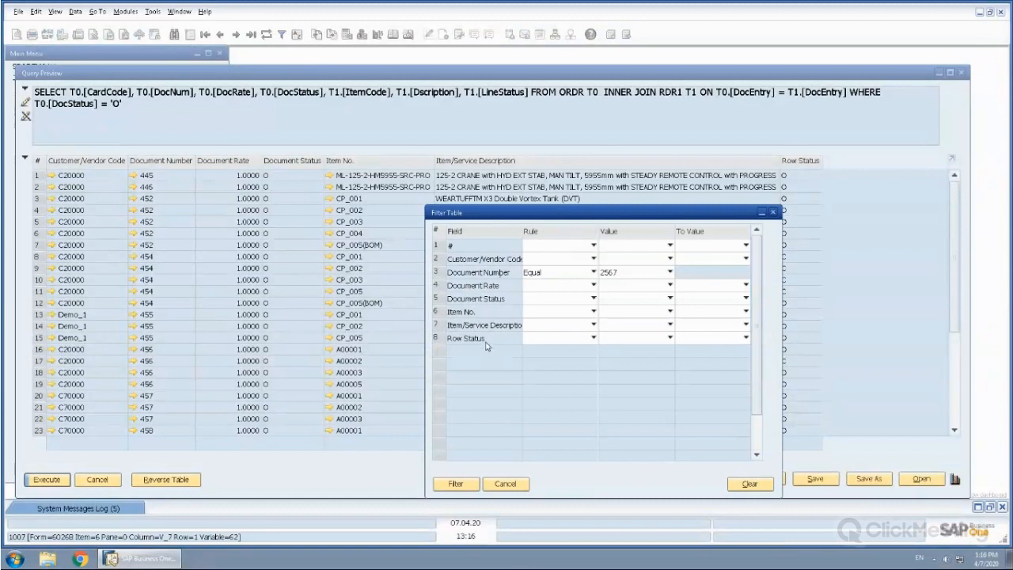
click(557, 273)
key(Down)
key(Down)
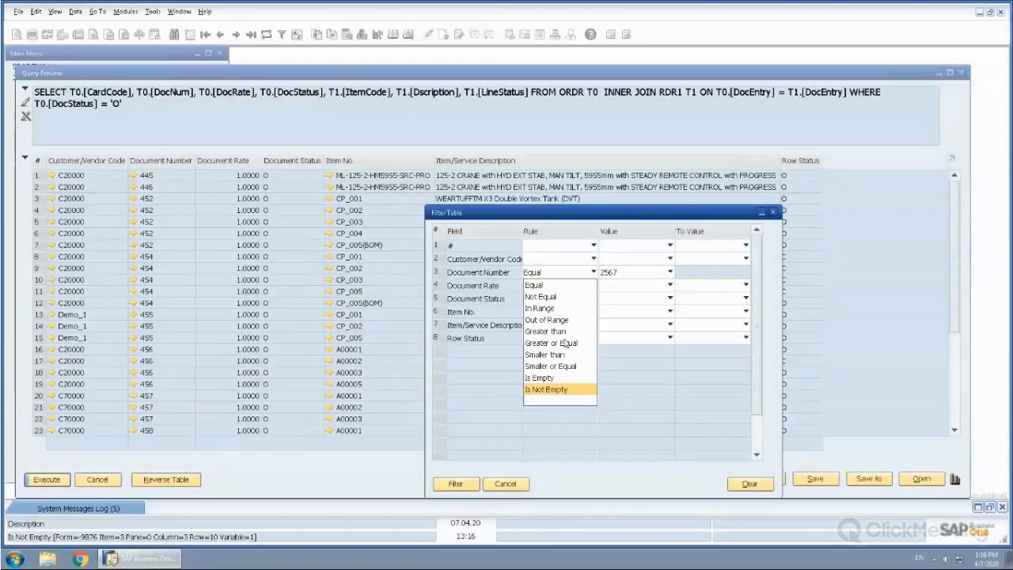
click(670, 272)
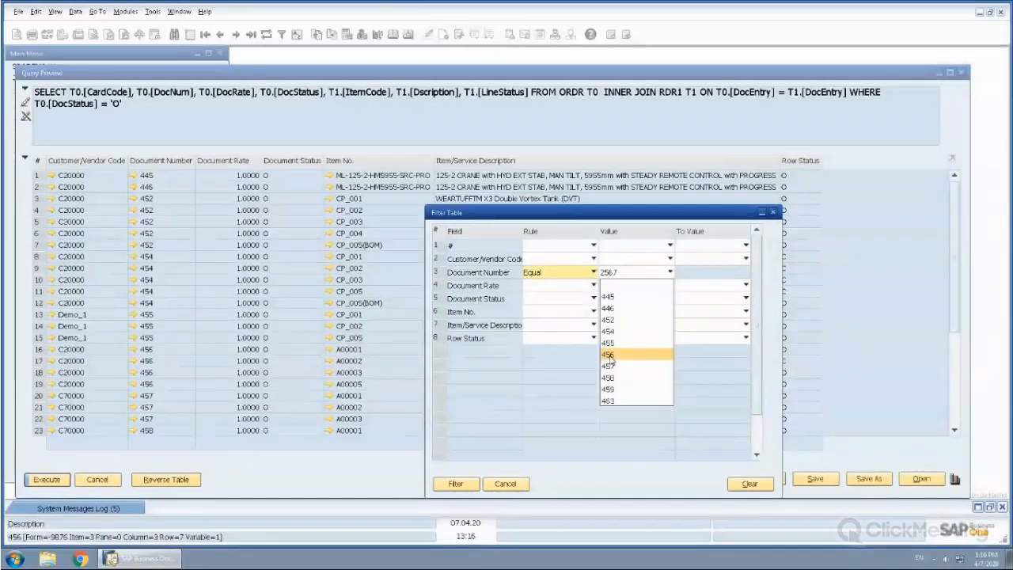
click(608, 356)
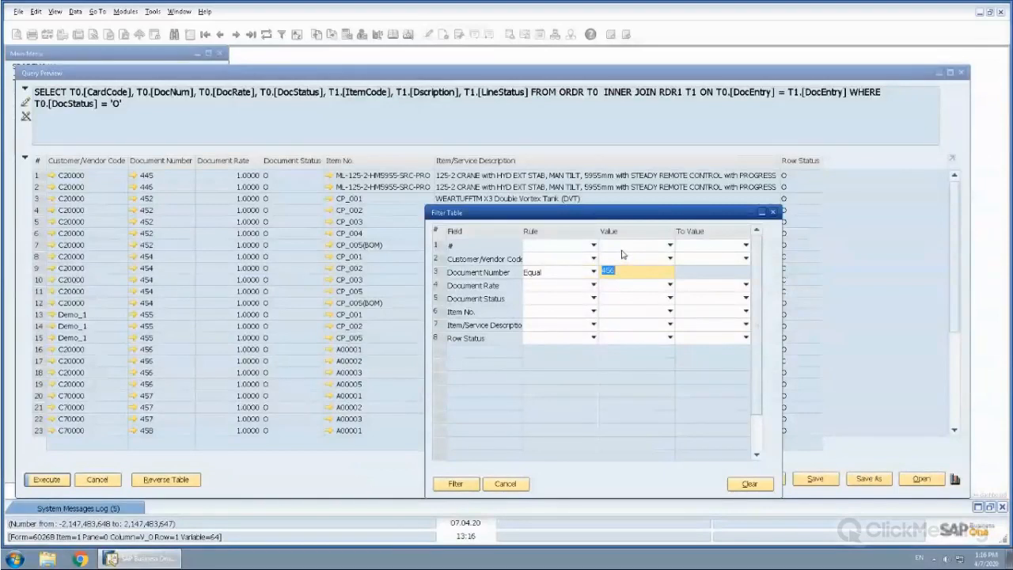
key(Return)
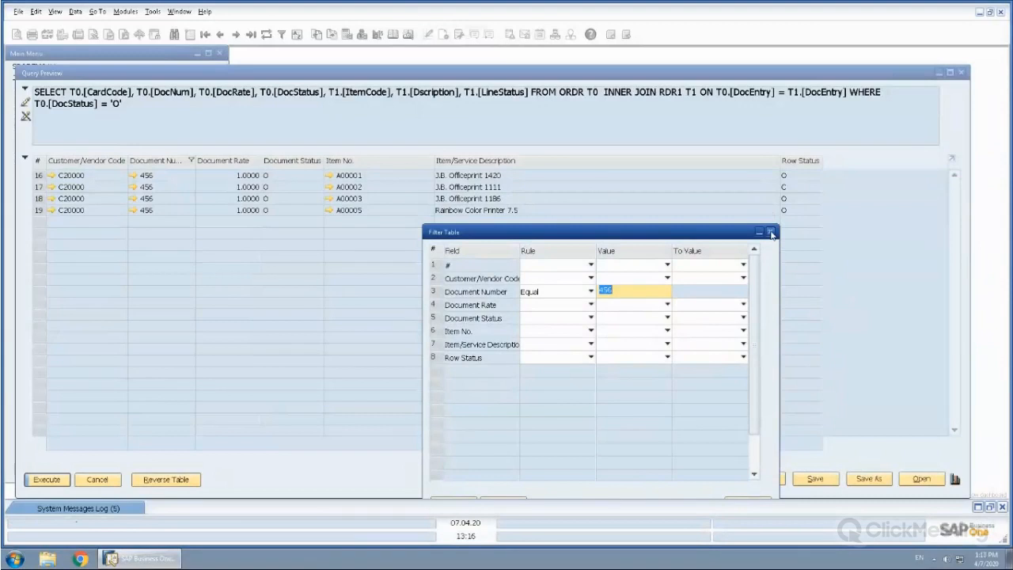
click(771, 233)
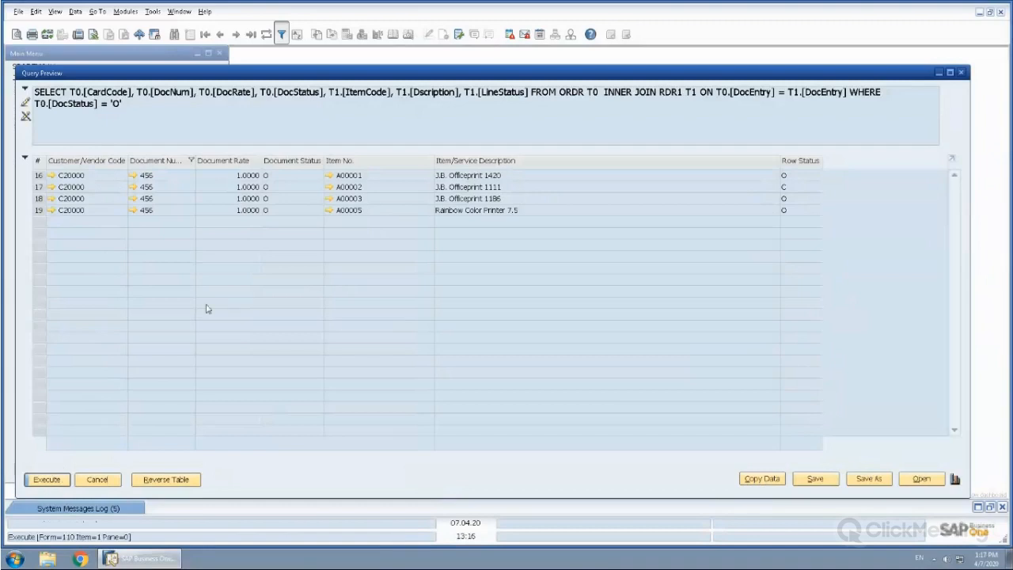
click(47, 481)
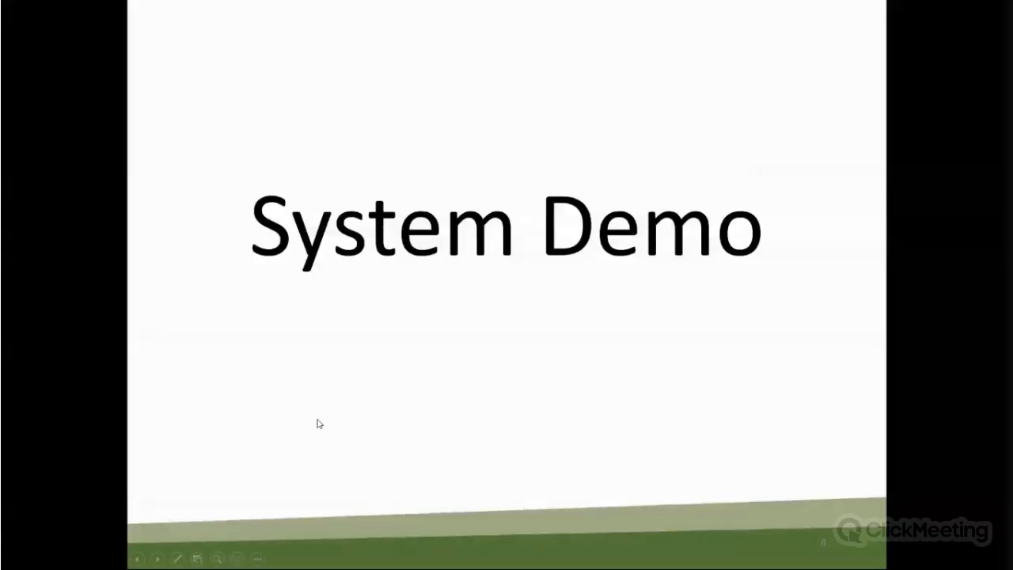
click(317, 420)
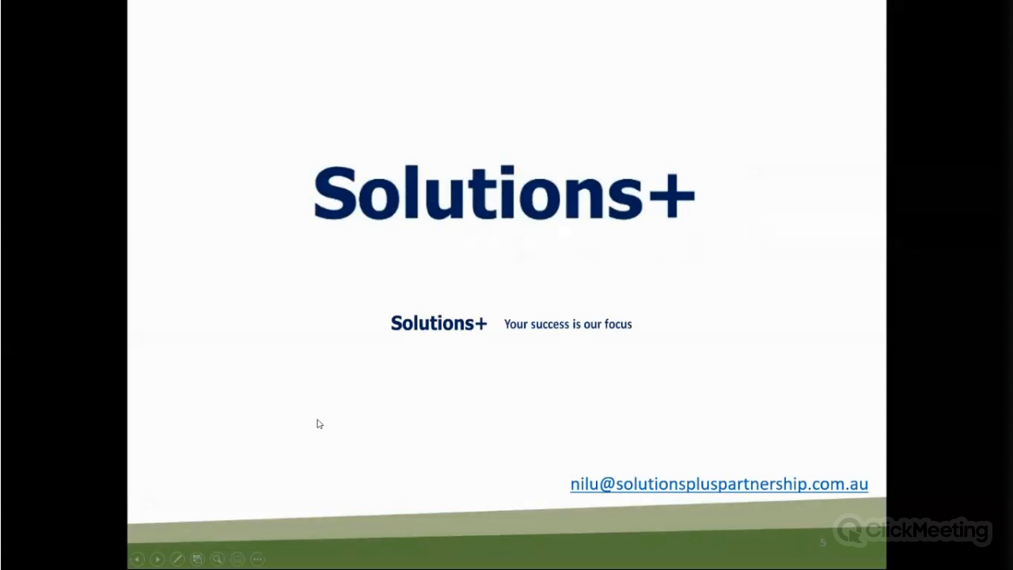